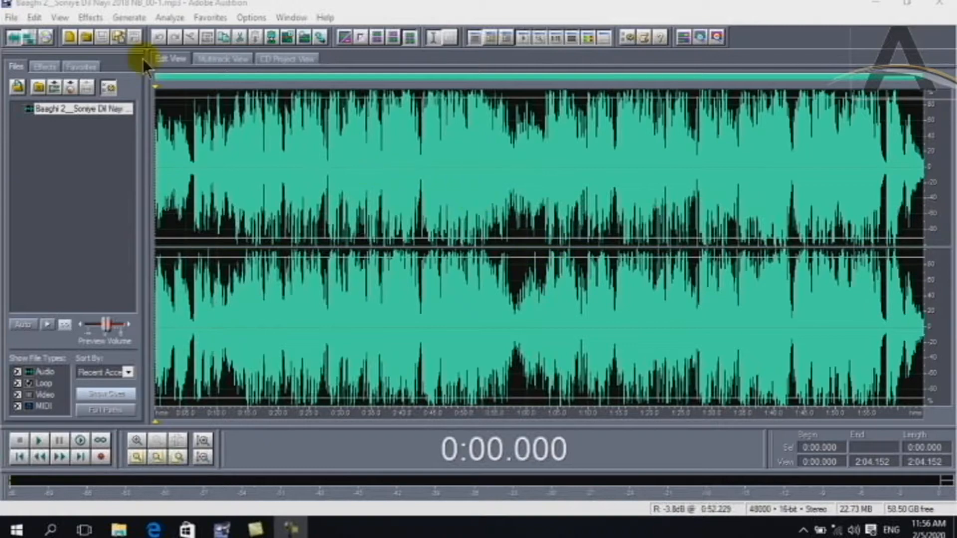
click(67, 15)
mouse_move(169, 17)
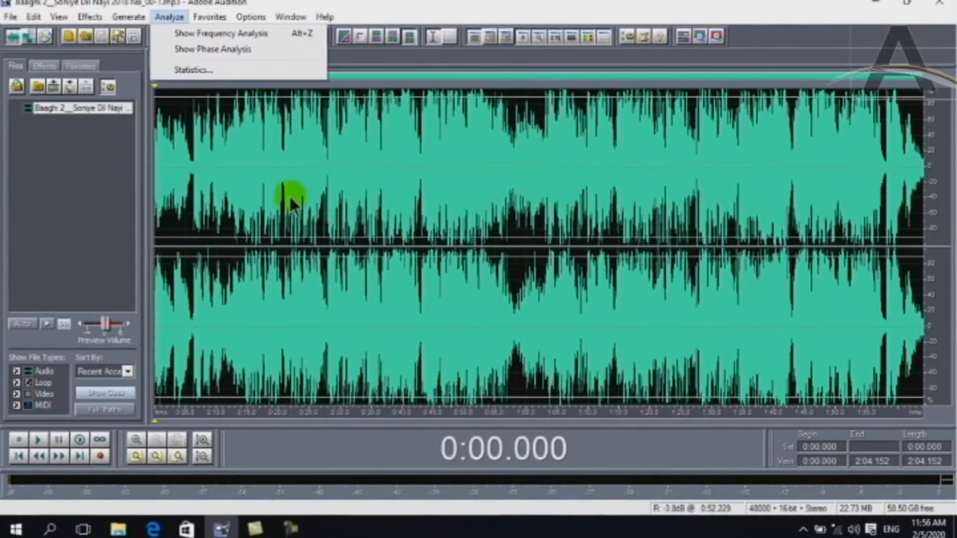
click(223, 152)
click(185, 124)
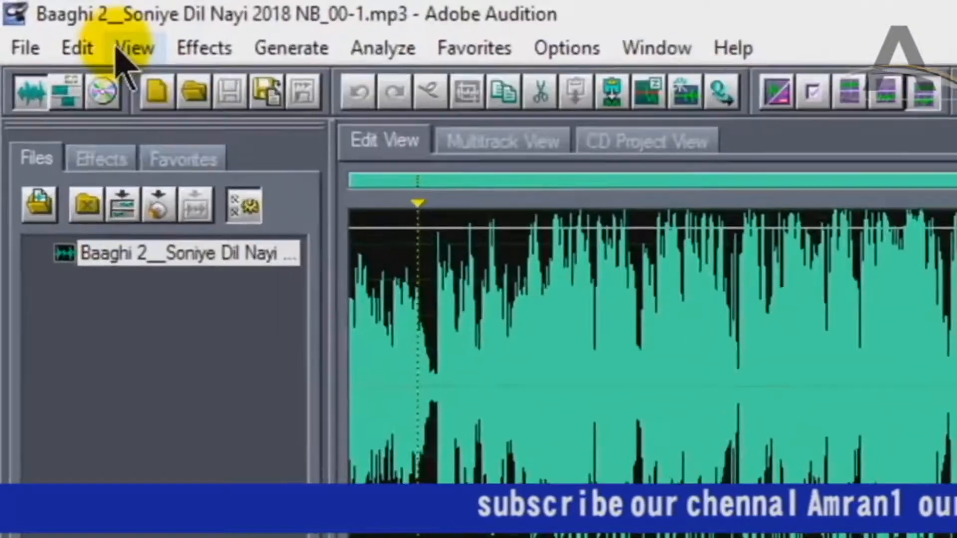
Switch to the multitrack view and return to the edit waveform view.
click(55, 17)
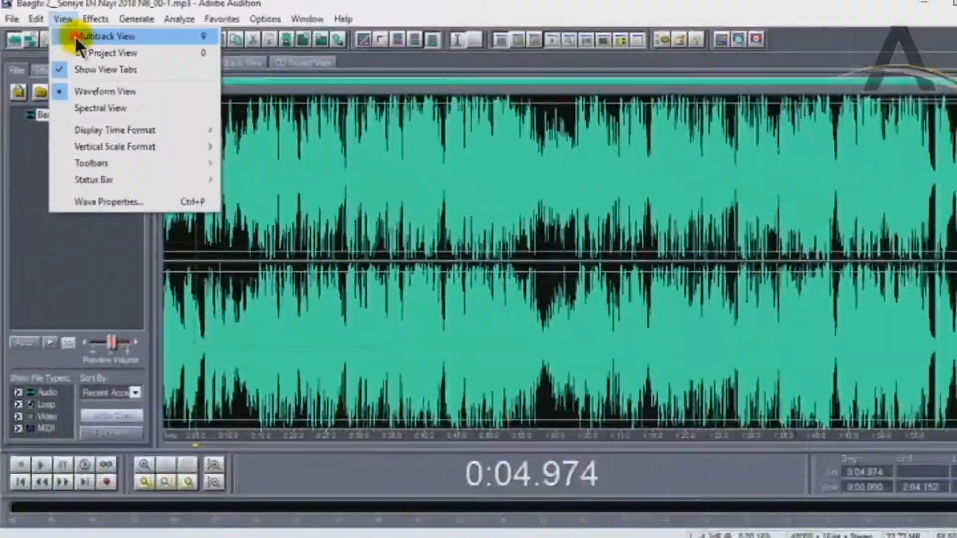
click(189, 97)
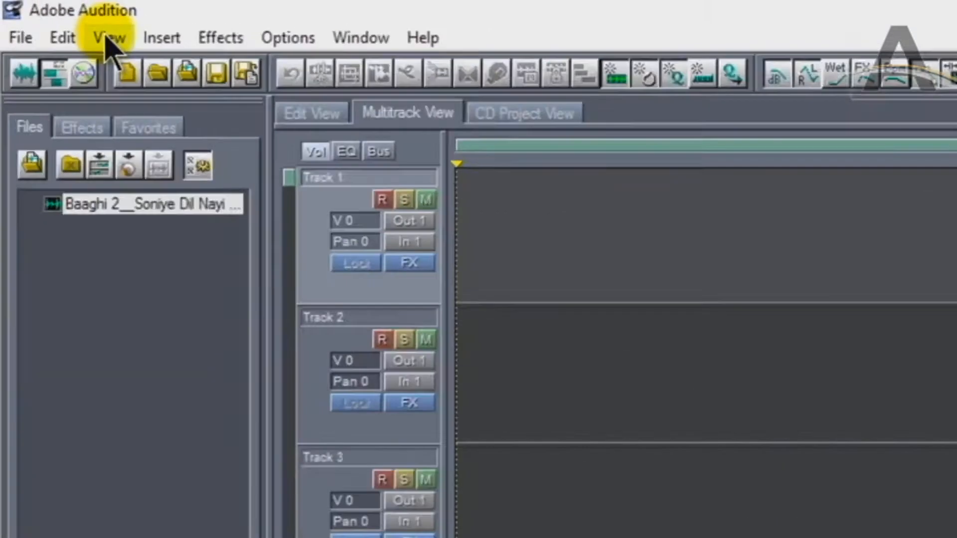
click(58, 18)
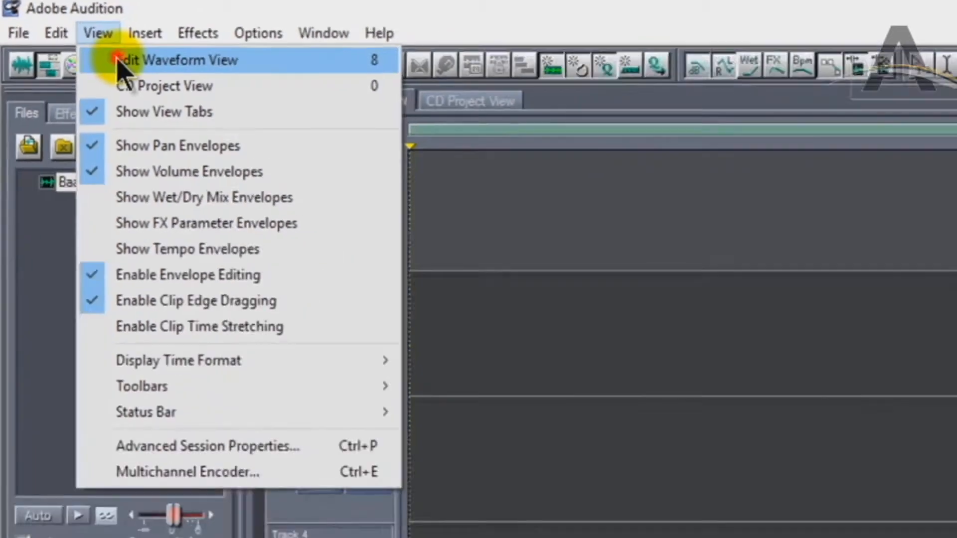
click(181, 94)
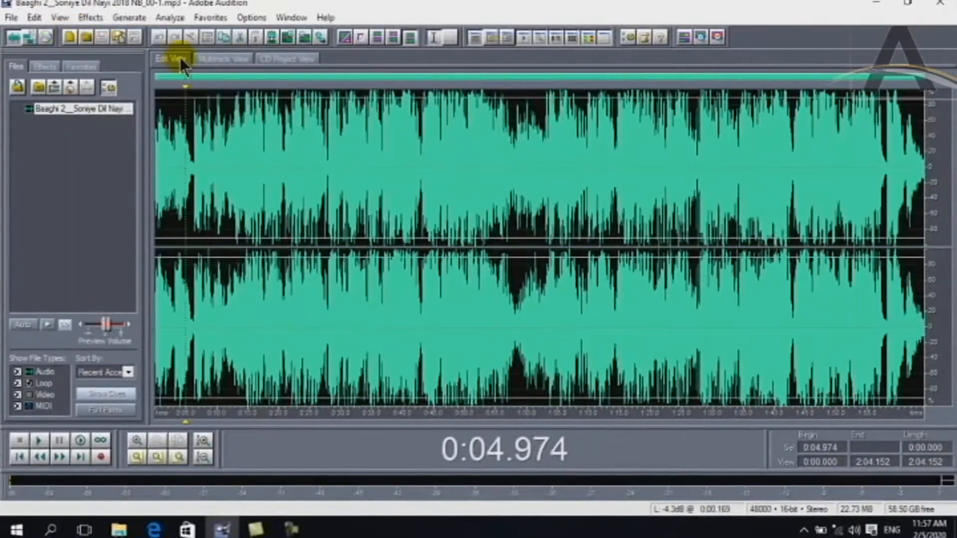
Switch to the CD project view and go back to the edit waveform view.
click(64, 17)
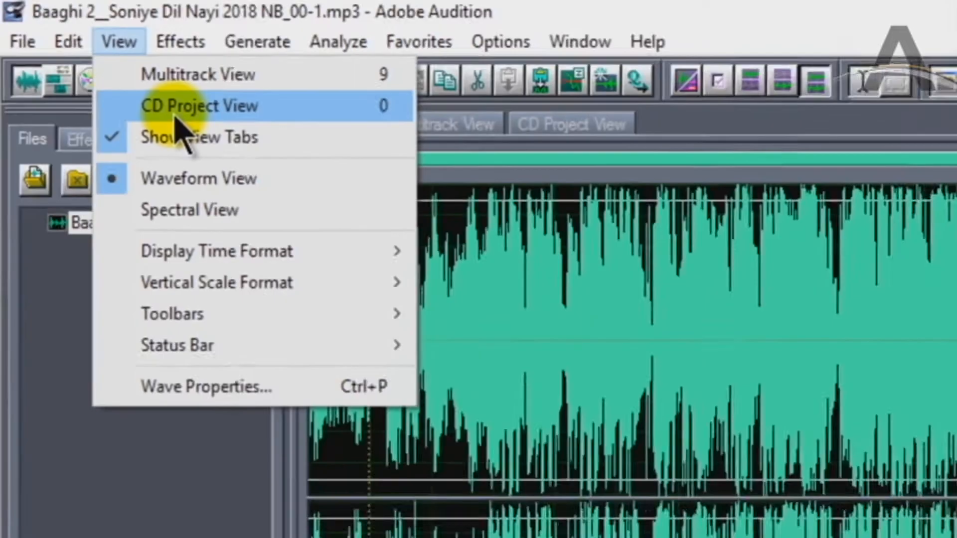
click(218, 139)
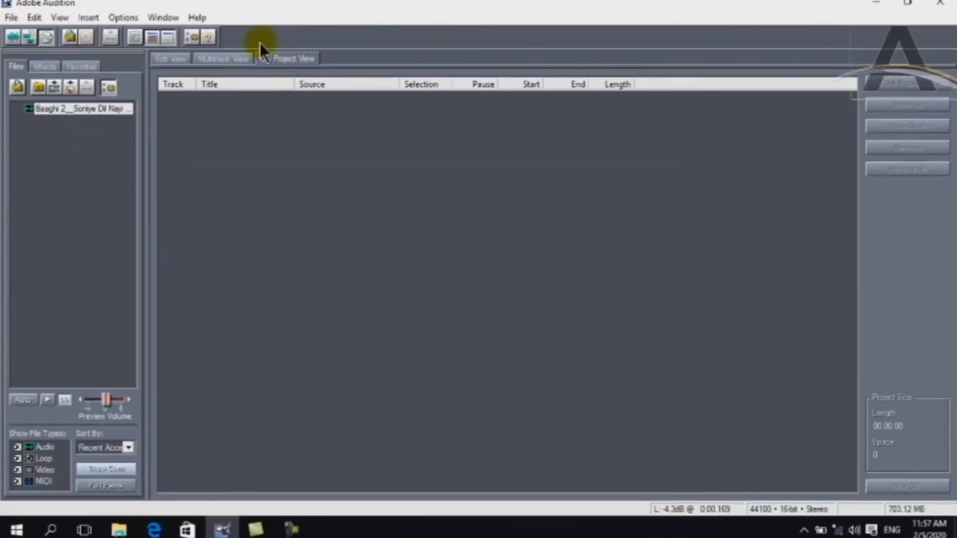
click(54, 19)
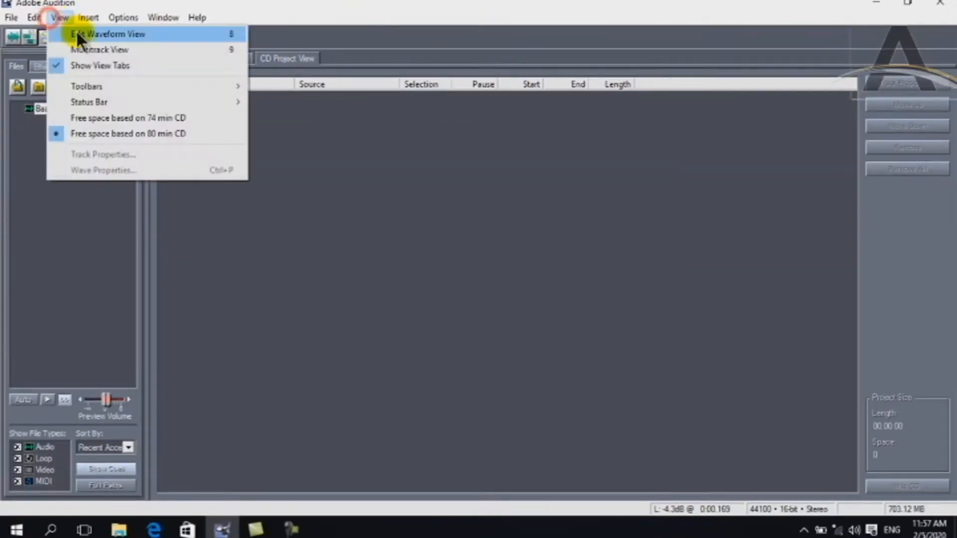
click(76, 34)
click(57, 19)
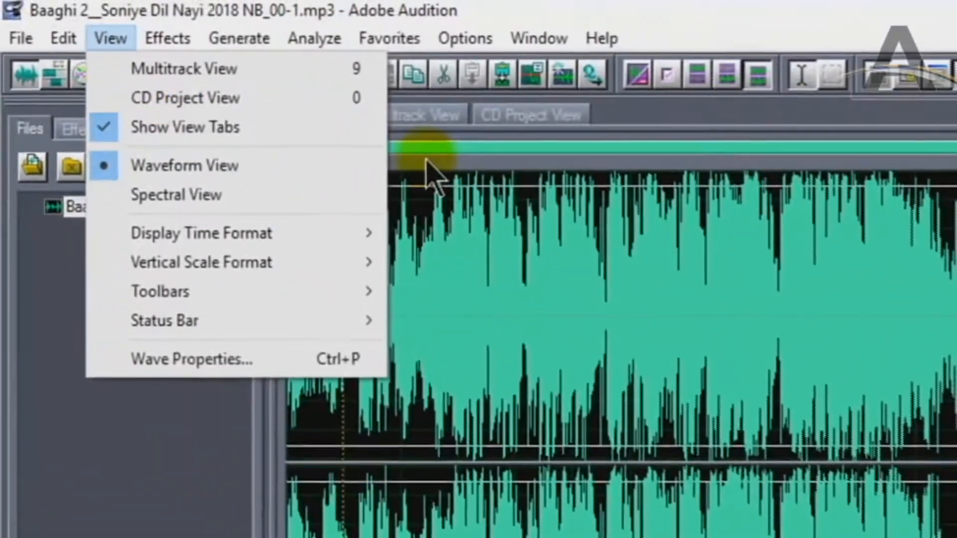
click(425, 160)
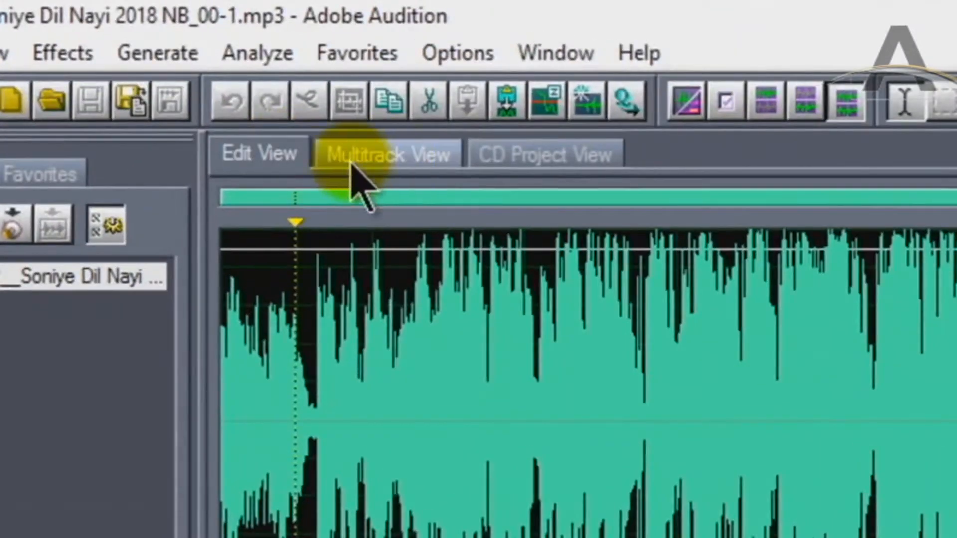
Cycle through the multitrack, CD project and edit views with the view tabs, and move the playback cursor to the start of the track.
click(269, 158)
click(390, 159)
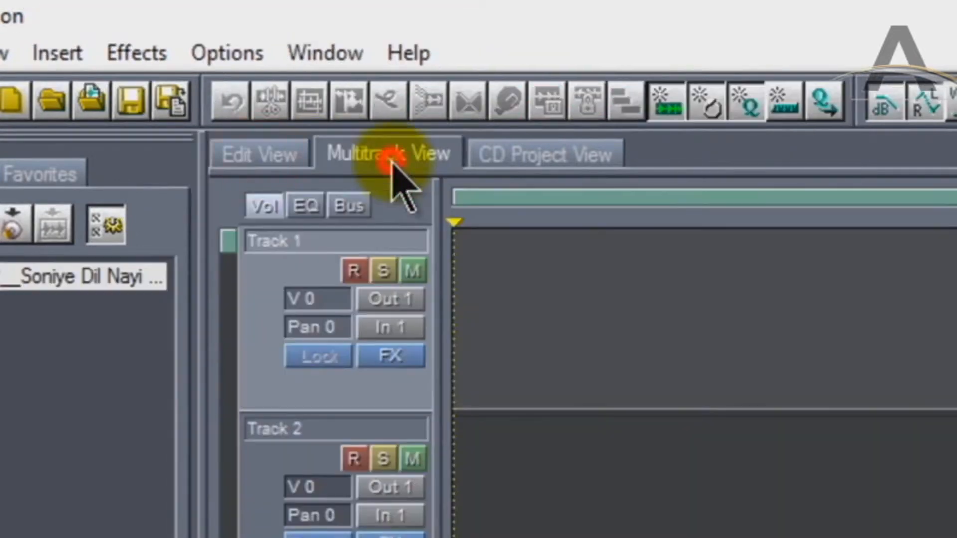
click(508, 154)
click(279, 156)
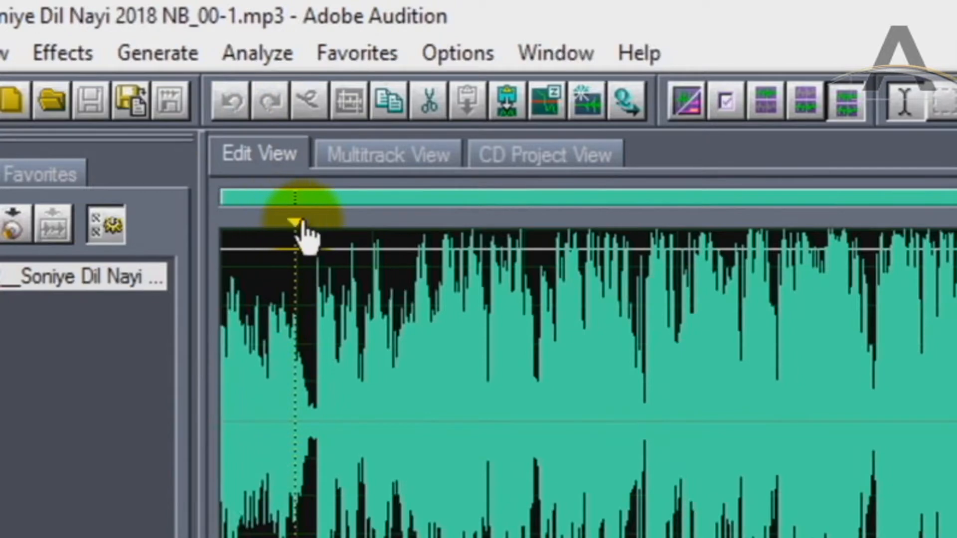
drag(299, 223, 193, 241)
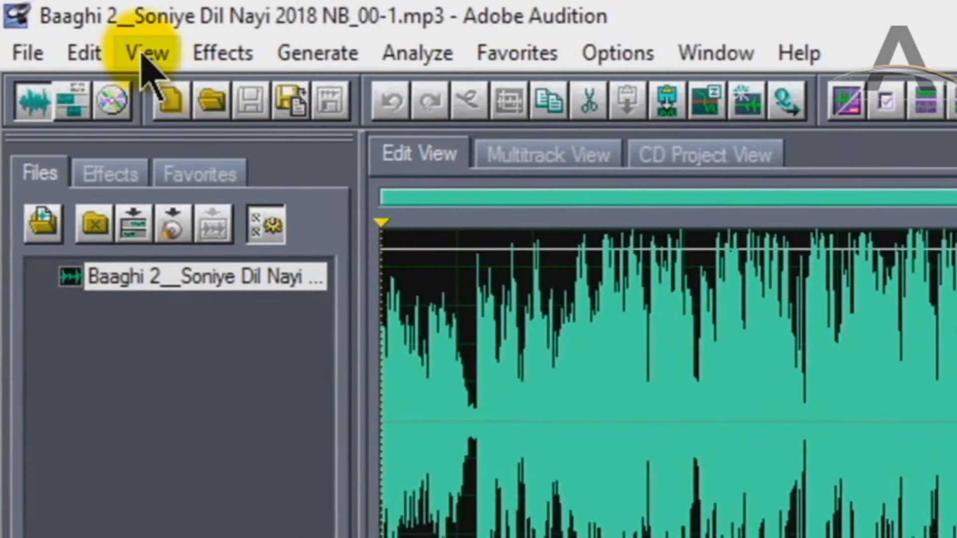
Hide the view tabs above the workspace and show them again.
click(144, 54)
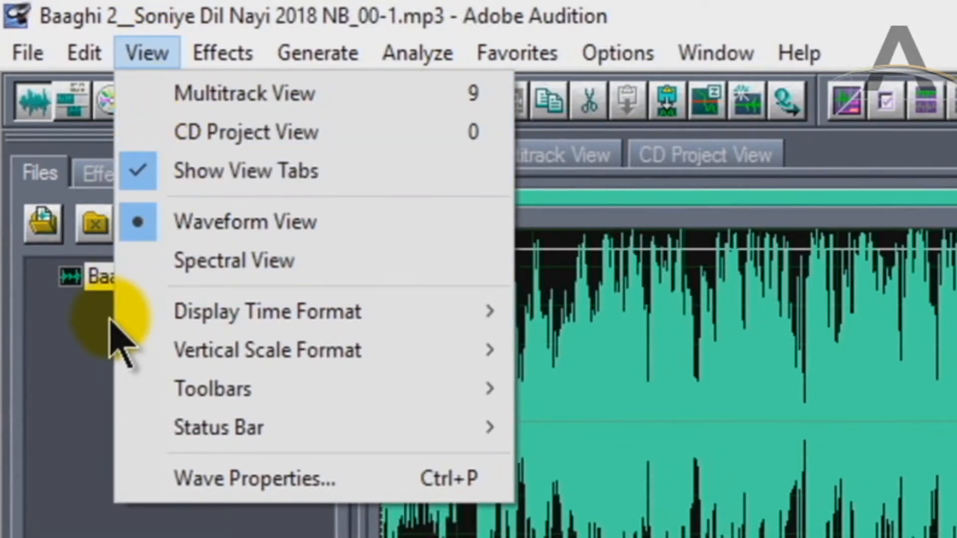
click(80, 337)
click(144, 54)
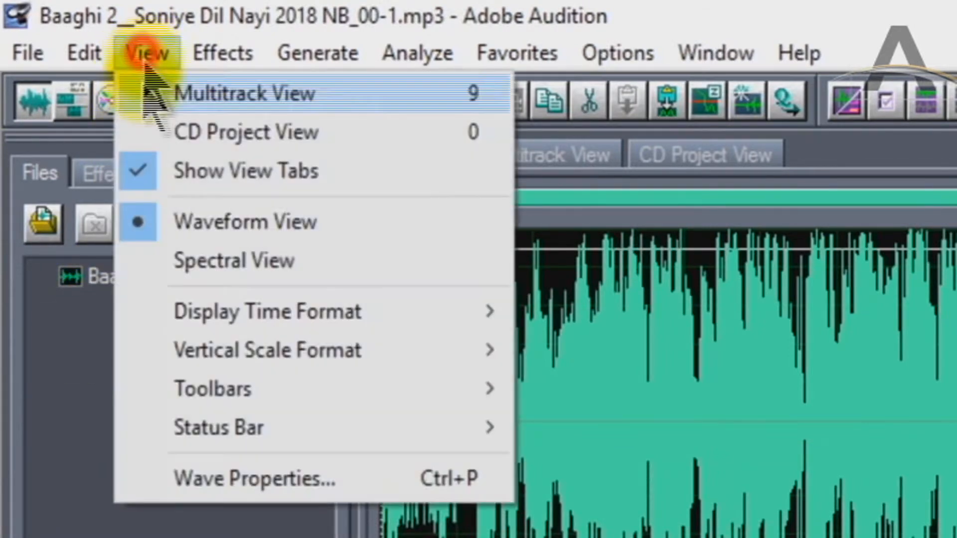
click(140, 177)
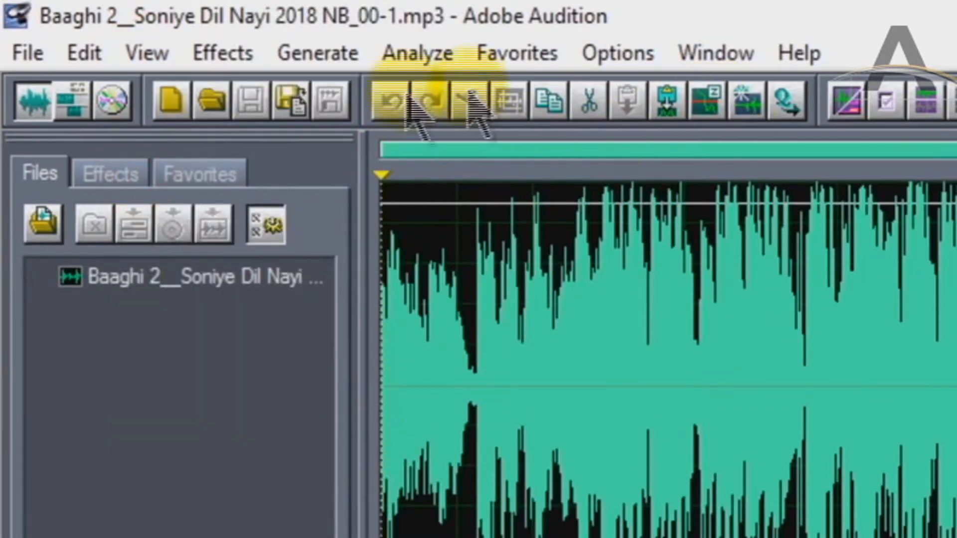
click(145, 56)
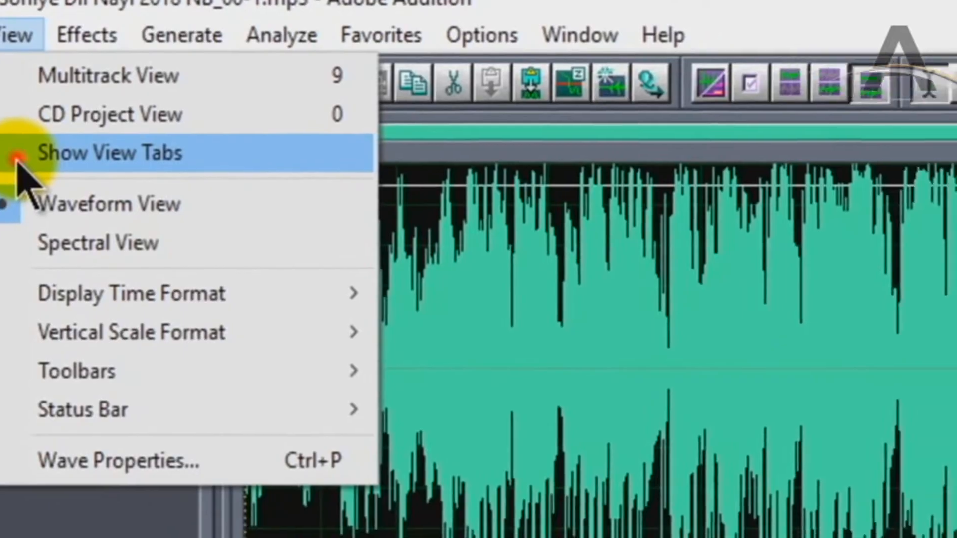
click(157, 180)
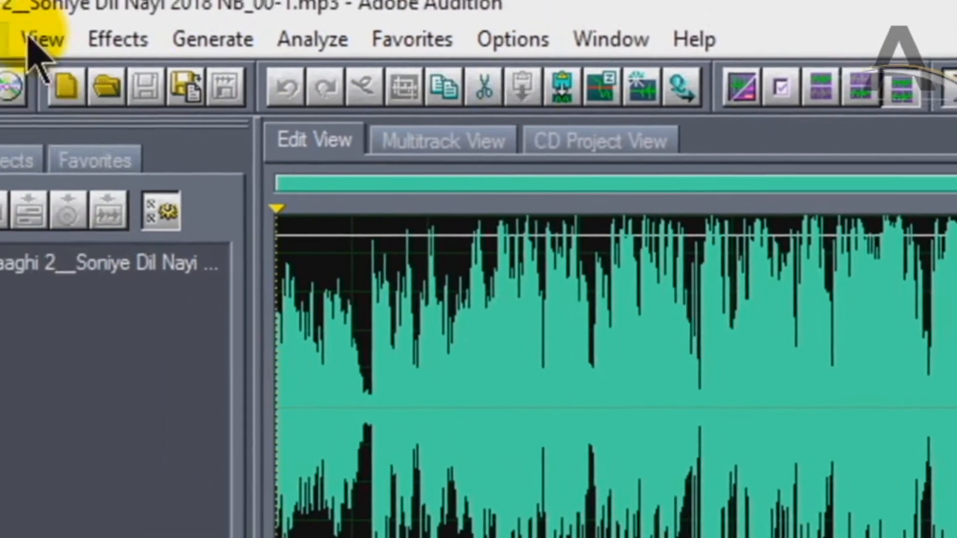
click(38, 37)
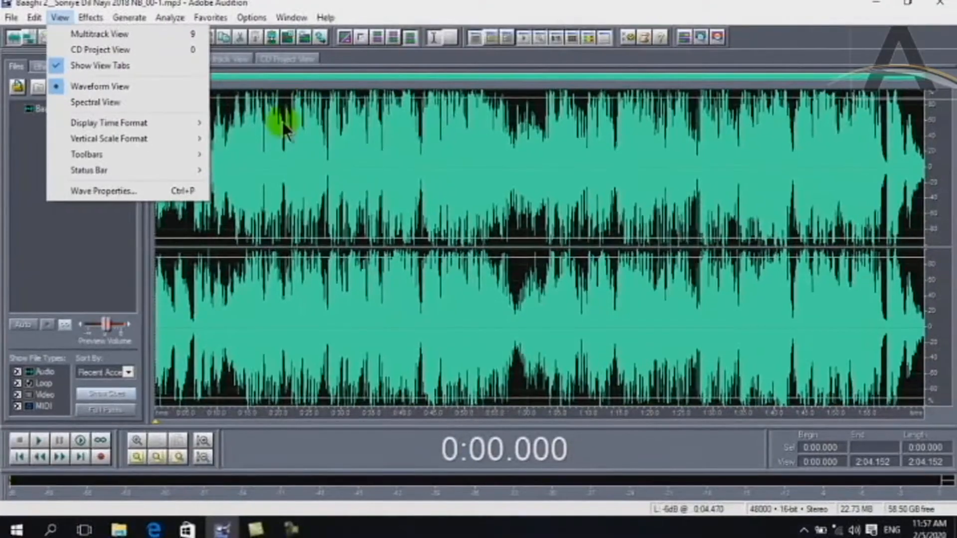
click(283, 121)
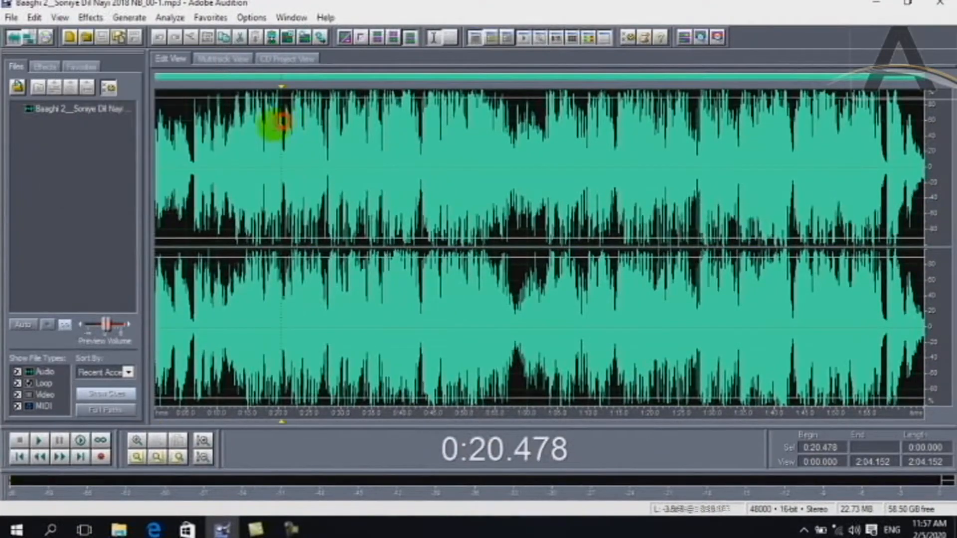
click(211, 118)
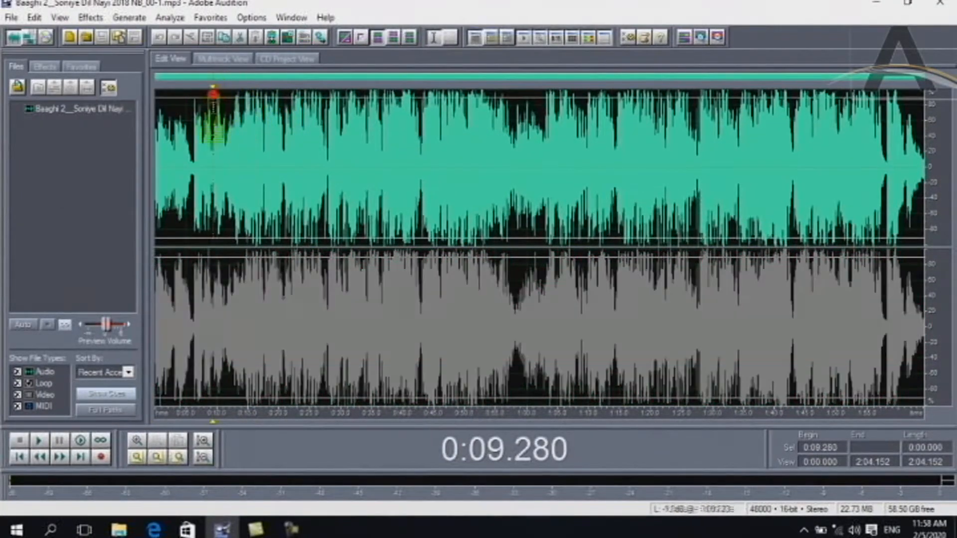
click(214, 134)
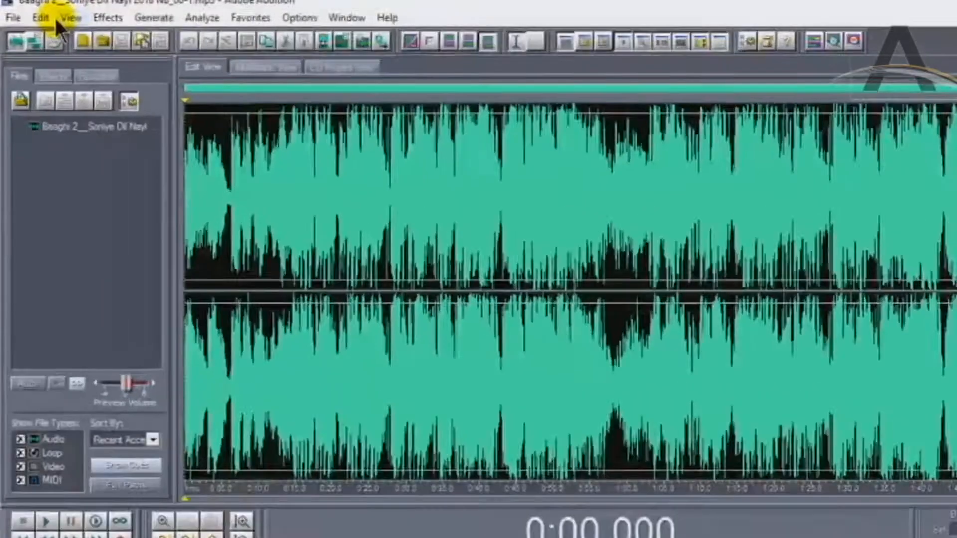
click(56, 19)
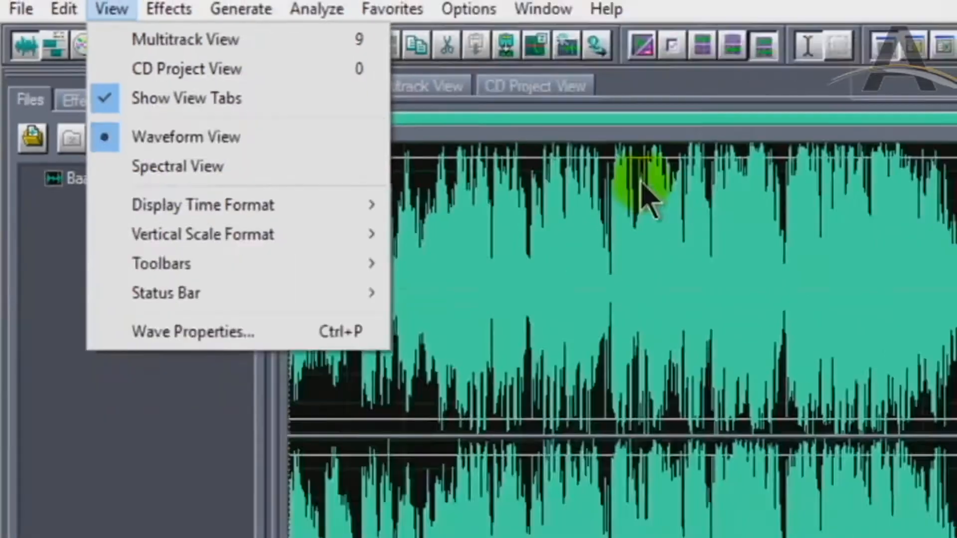
drag(322, 156, 397, 158)
drag(231, 167, 498, 214)
click(279, 167)
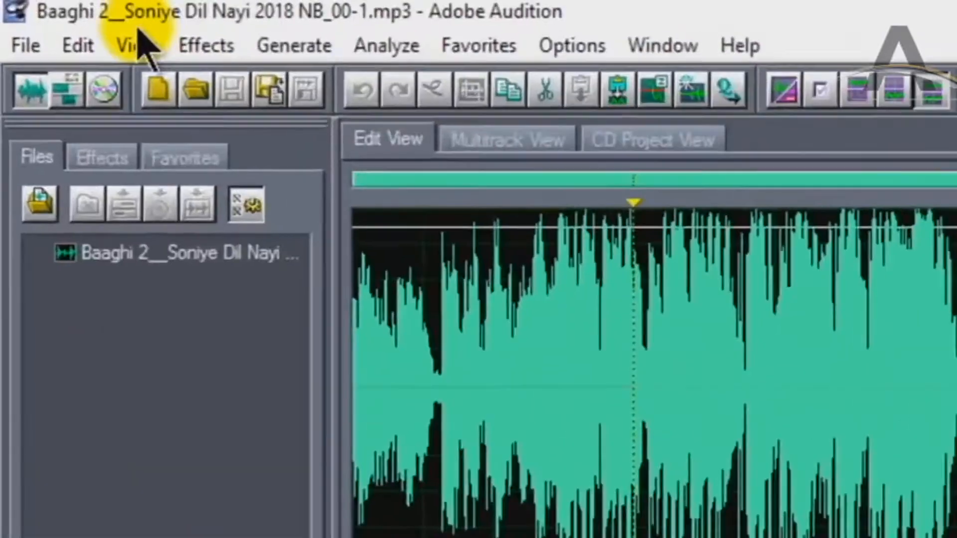
Display the audio in spectral view and play it briefly from about 0:30.780.
click(60, 17)
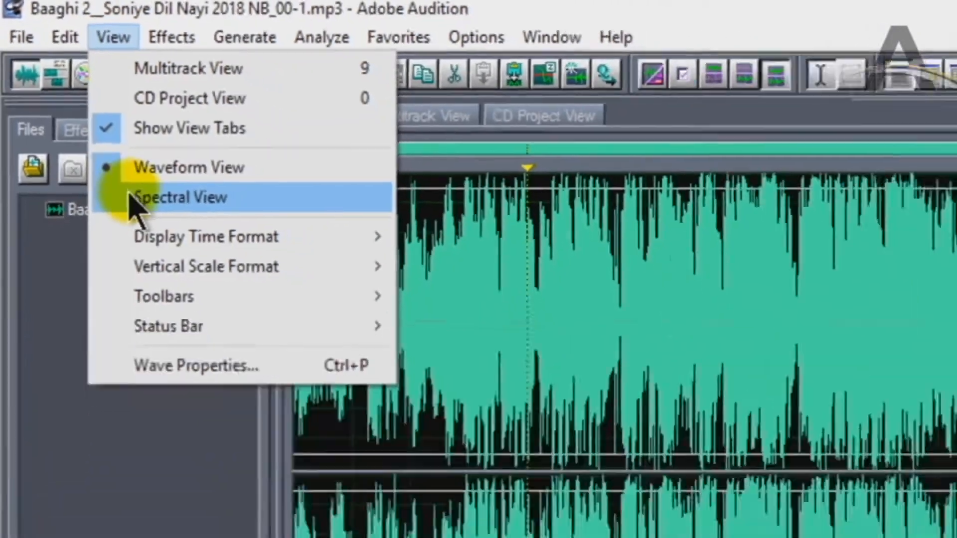
click(165, 251)
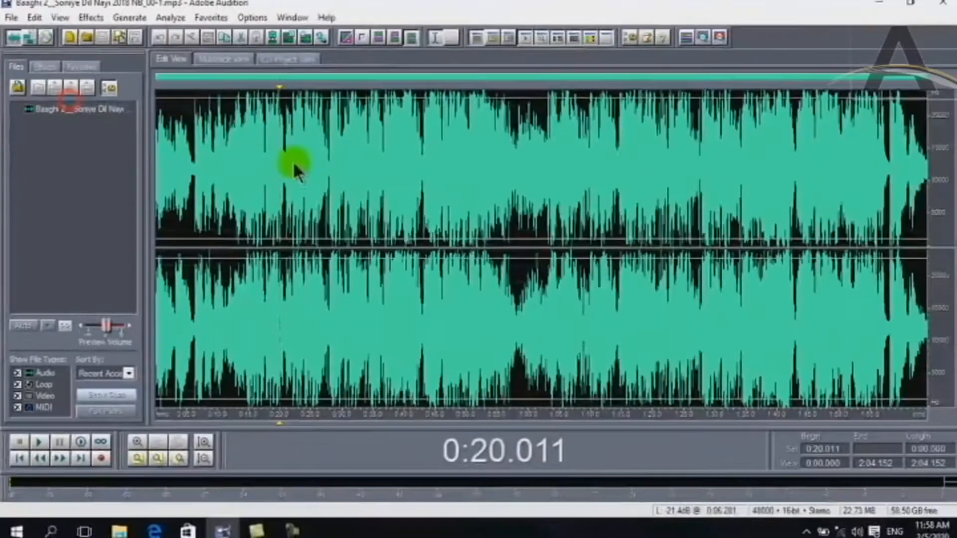
click(477, 311)
drag(400, 214, 467, 214)
drag(463, 215, 324, 213)
drag(328, 213, 374, 214)
click(346, 215)
key(space)
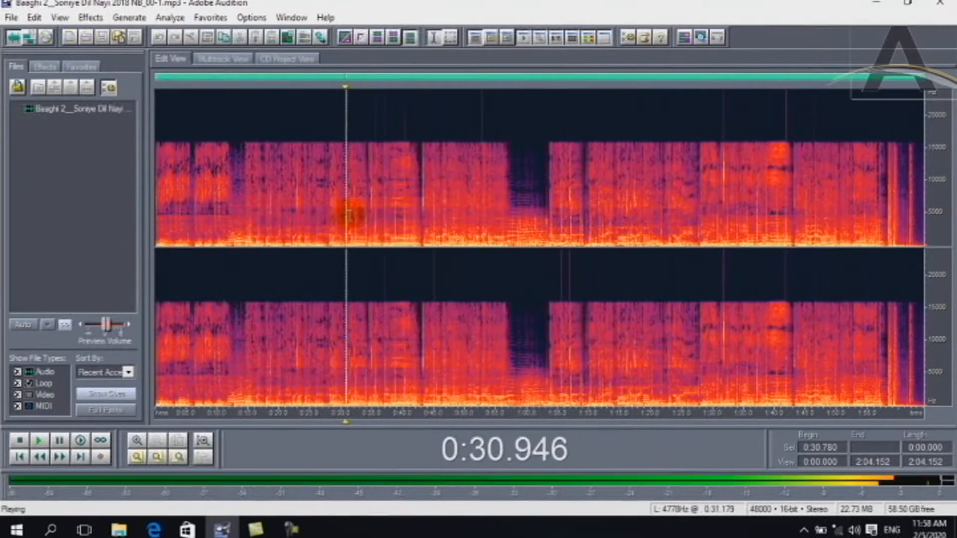
key(space)
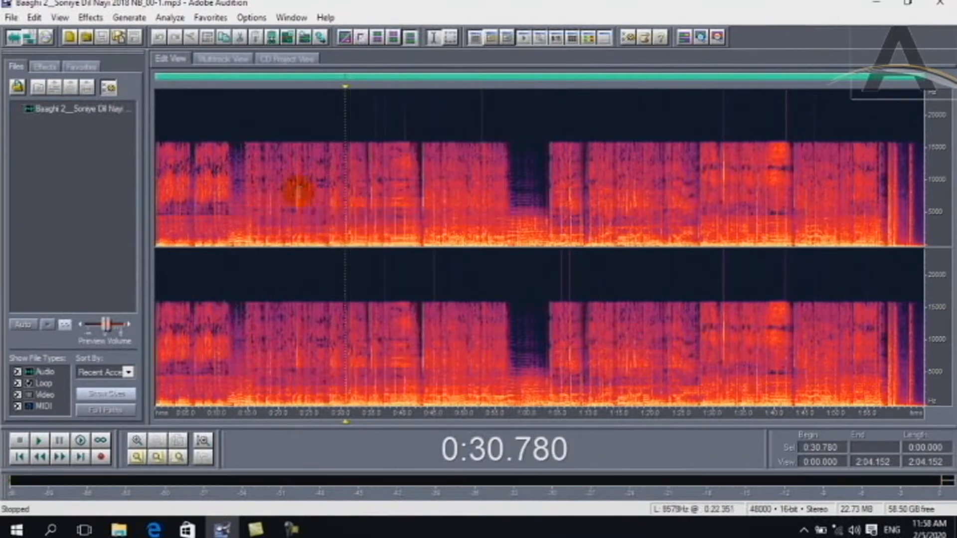
Place the cursor at about 0:19.790 in the spectral display and return to the waveform view.
drag(327, 197, 278, 198)
click(277, 199)
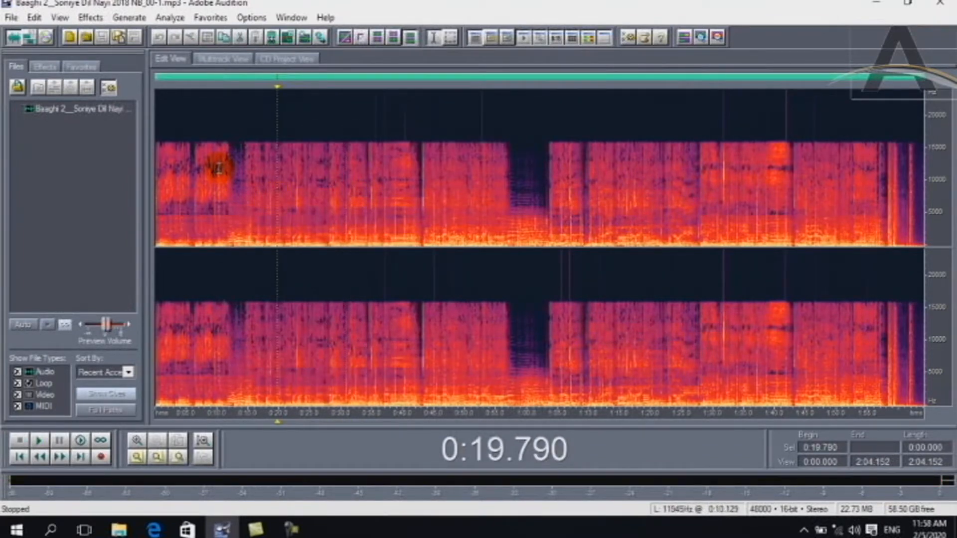
click(67, 19)
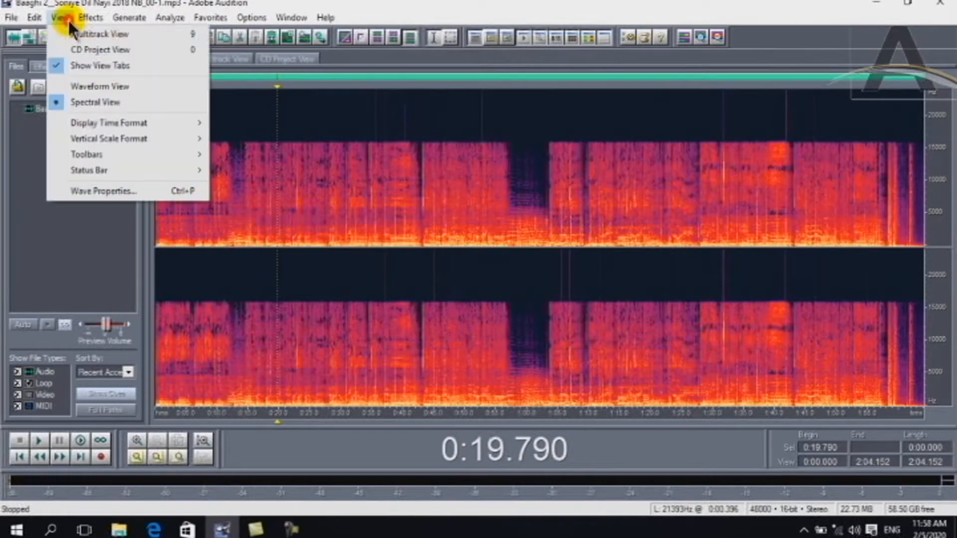
click(67, 89)
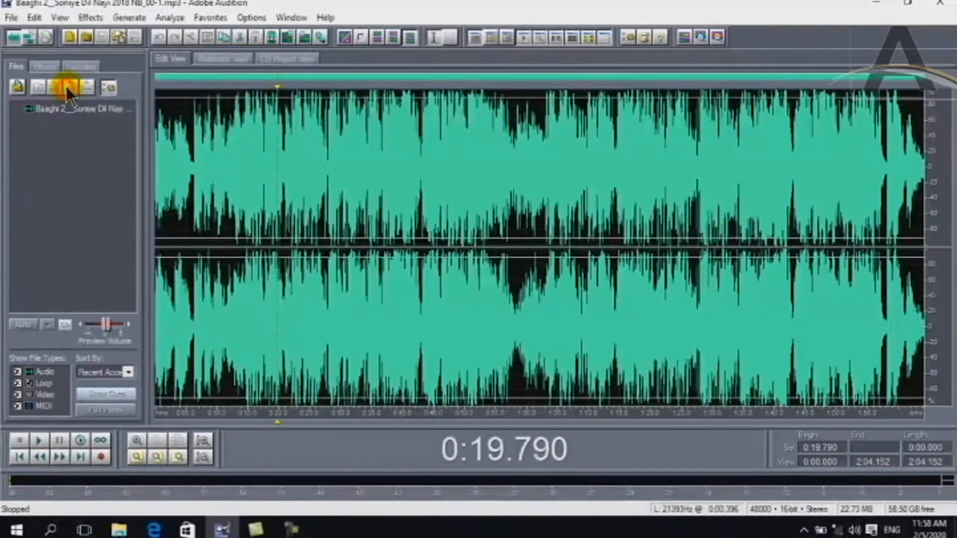
click(60, 17)
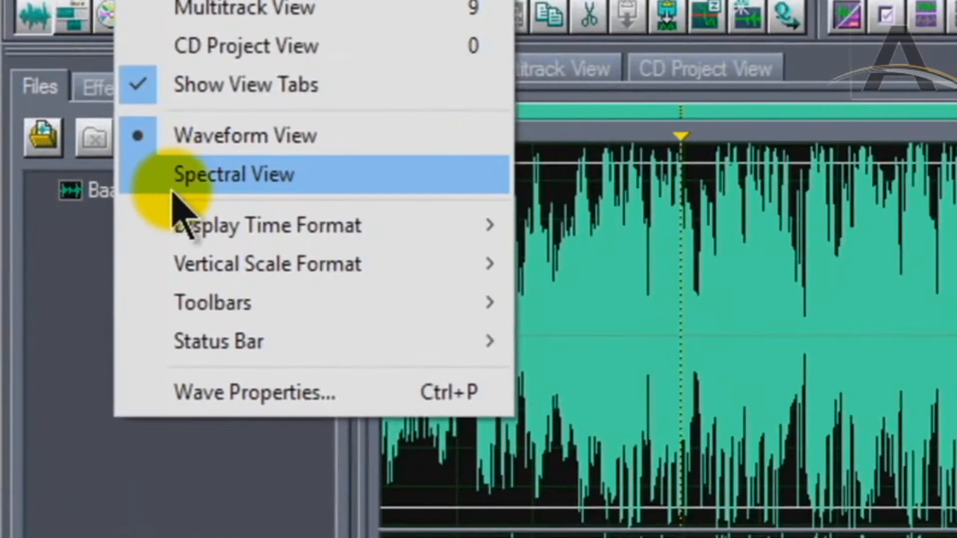
mouse_move(262, 237)
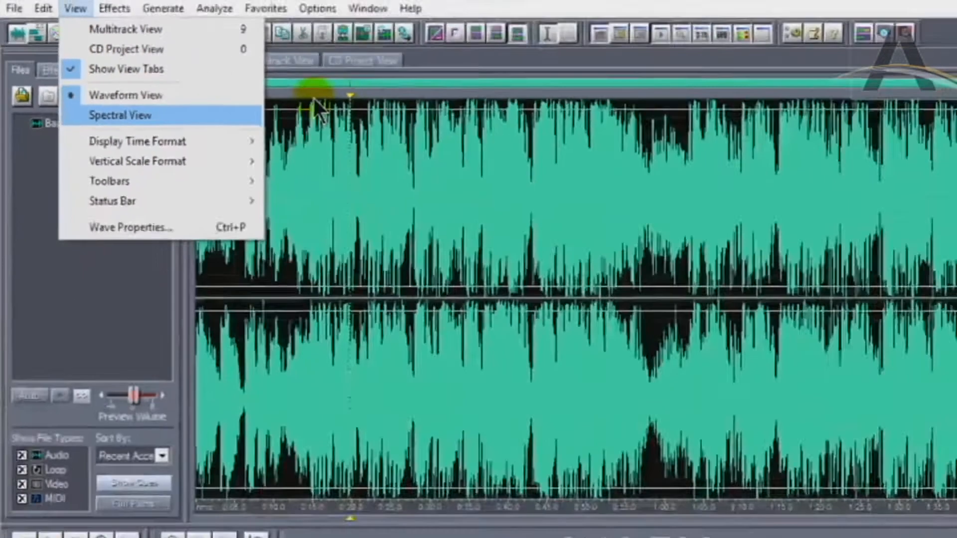
click(608, 162)
drag(224, 124, 228, 125)
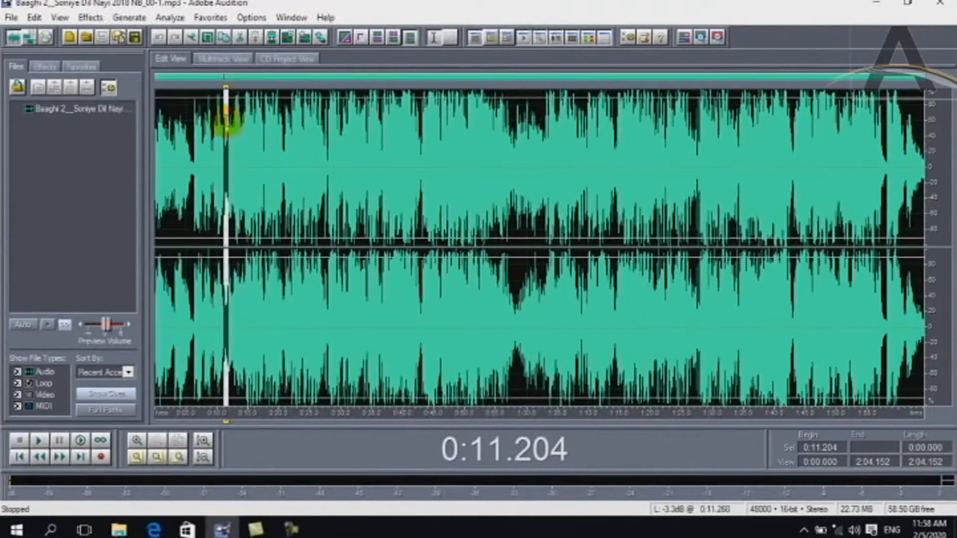
Create a new stereo 16-bit waveform with a 44100 sample rate and record about 9 seconds of audio into it.
double_click(194, 128)
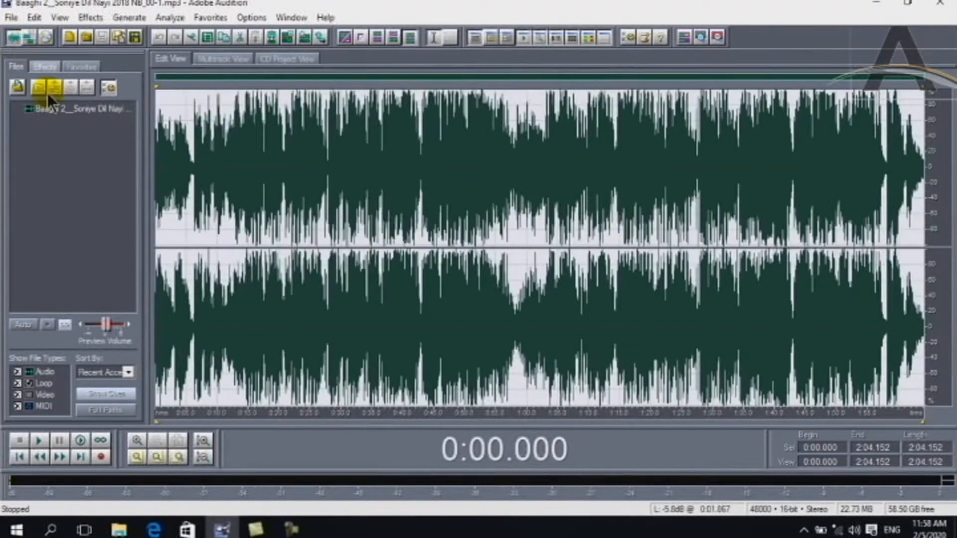
click(11, 18)
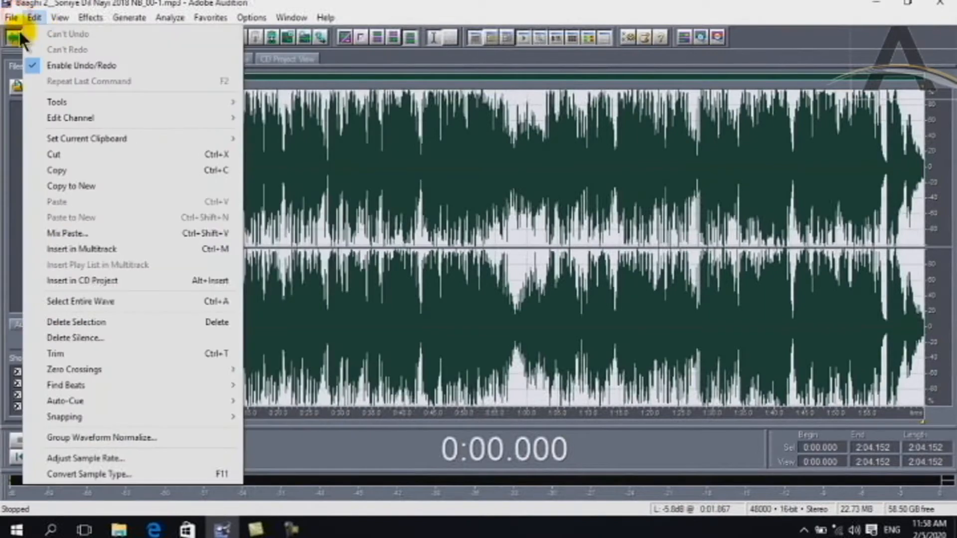
click(15, 34)
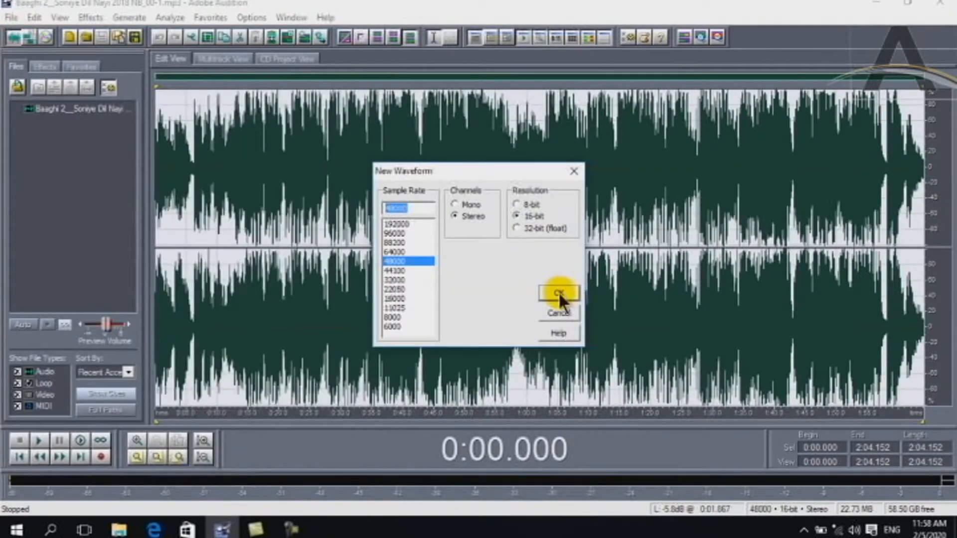
click(559, 295)
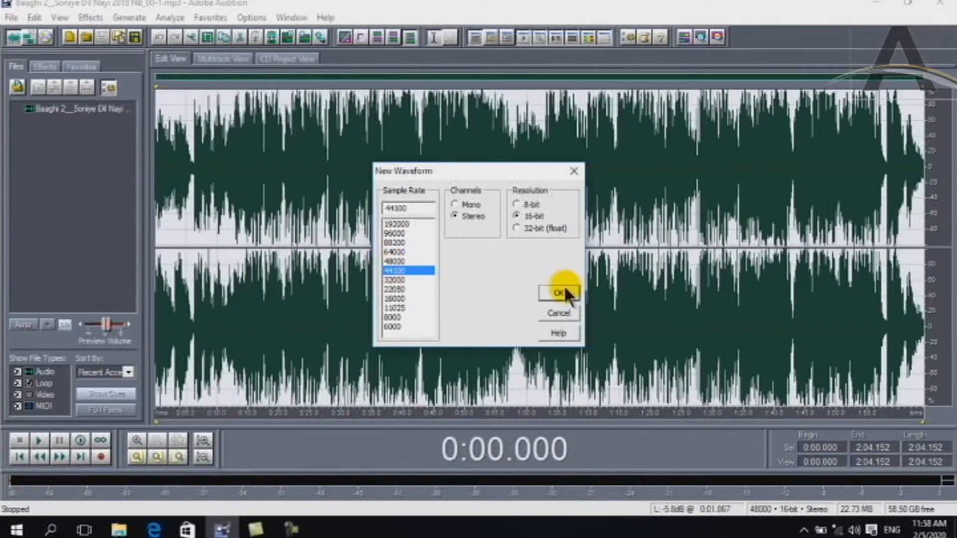
click(565, 291)
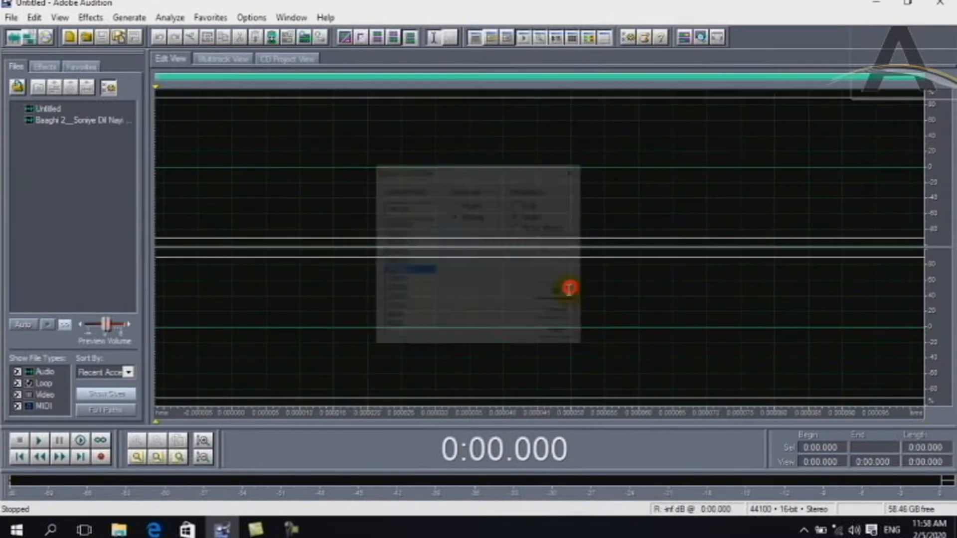
click(103, 456)
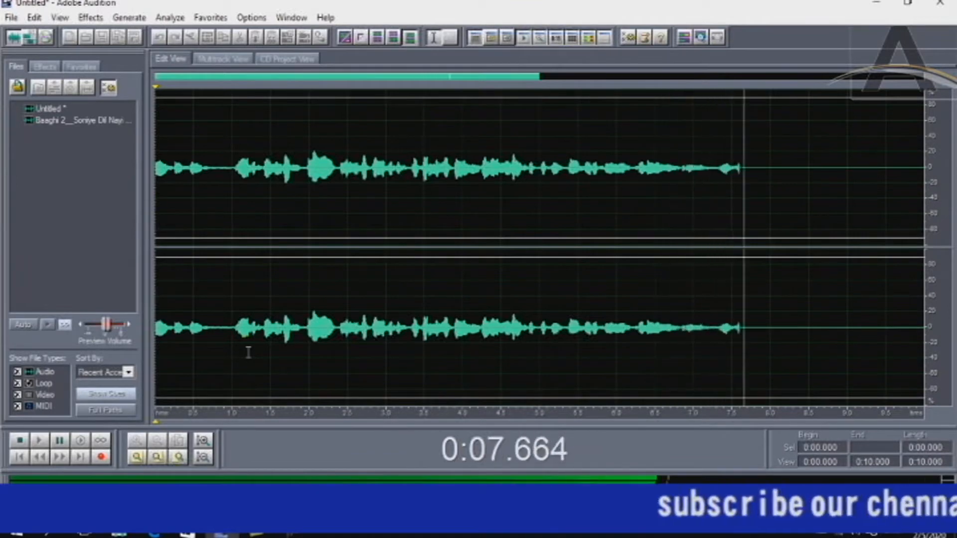
key(space)
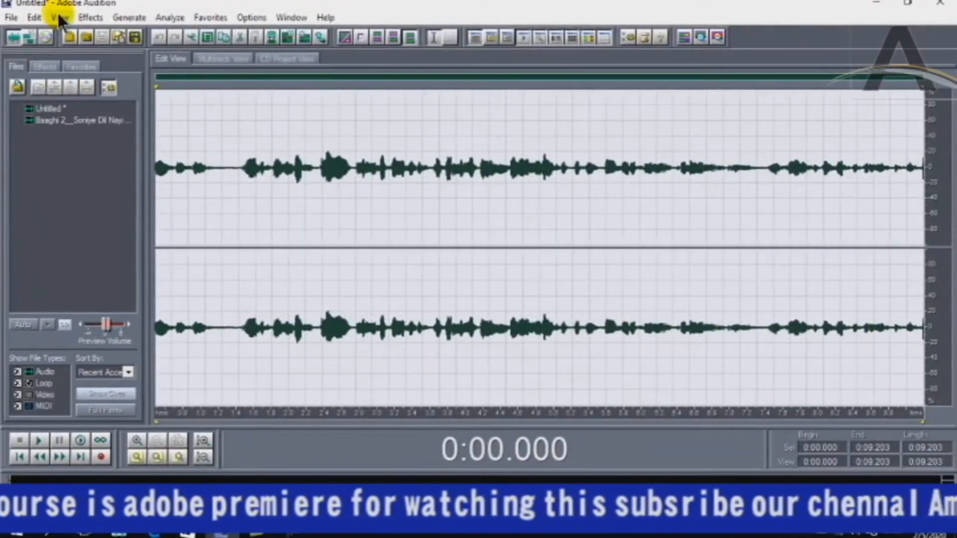
Set the display time format to Compact Disc 75 fps and place the cursor at about 00:00:03:34.
click(59, 17)
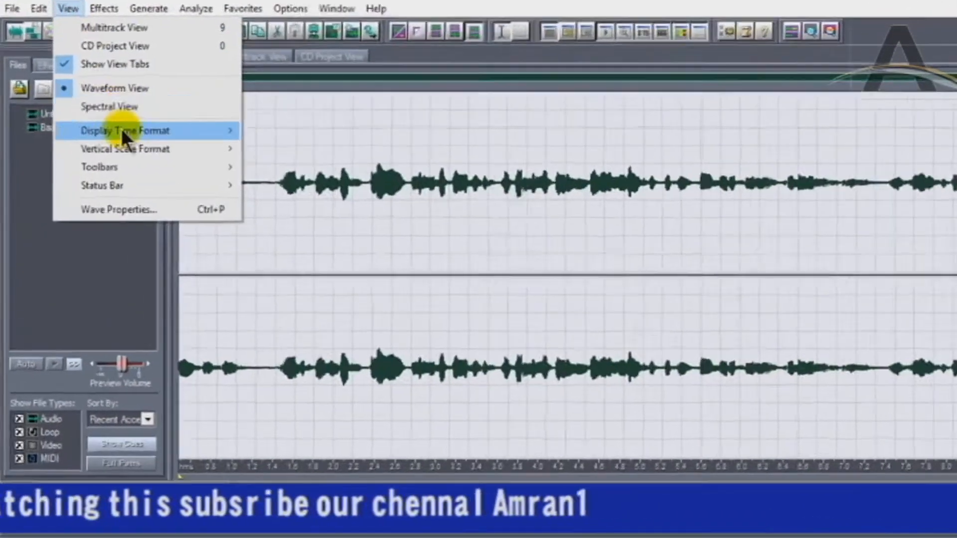
mouse_move(109, 122)
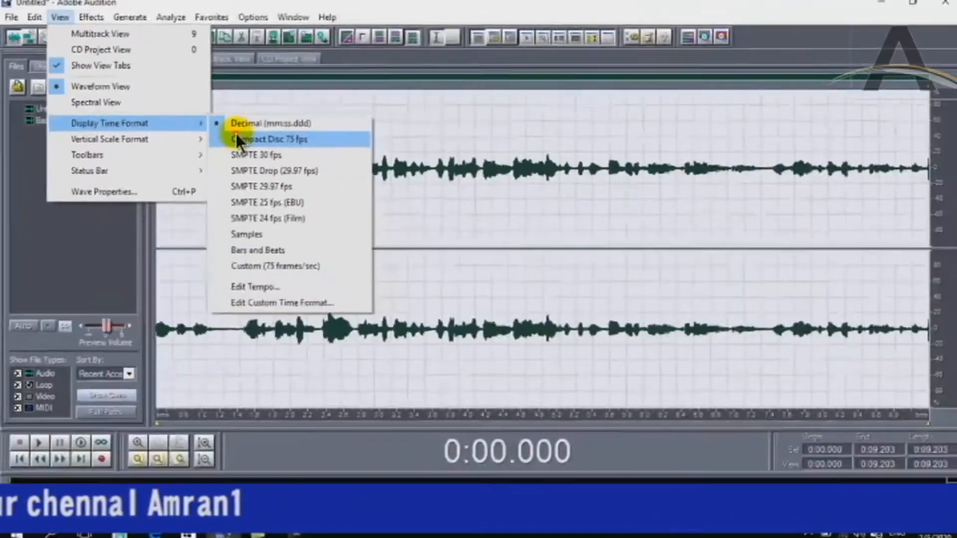
click(530, 222)
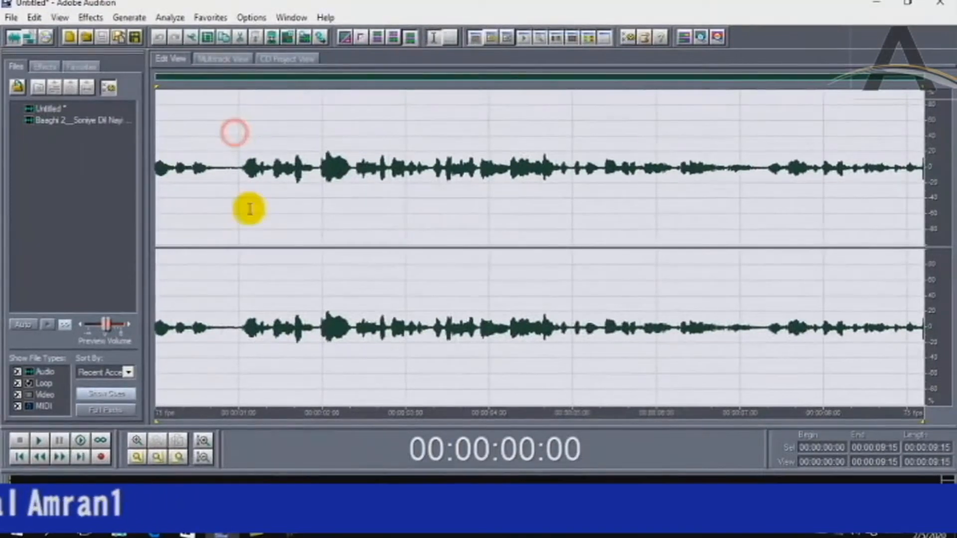
mouse_move(237, 256)
mouse_down()
mouse_move(272, 263)
mouse_move(228, 256)
mouse_up()
click(218, 254)
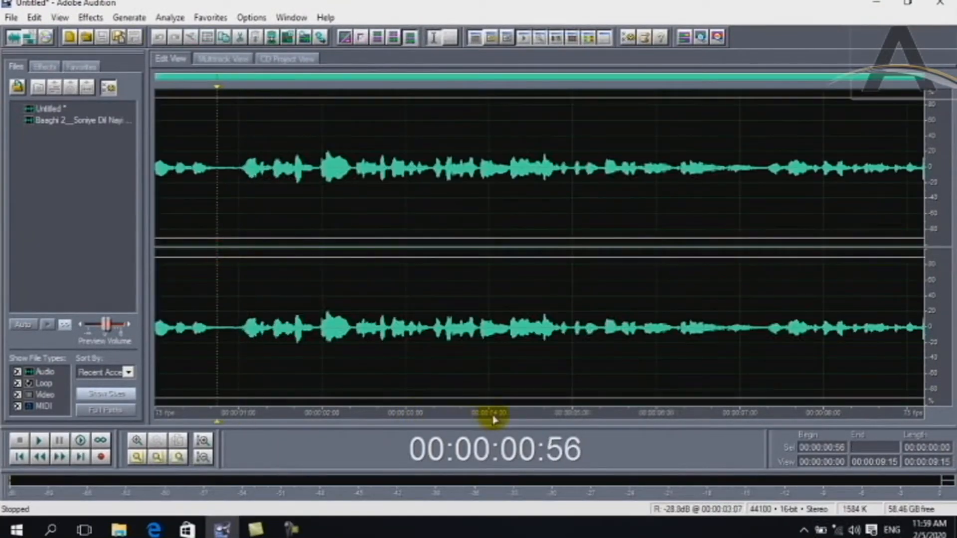
click(442, 241)
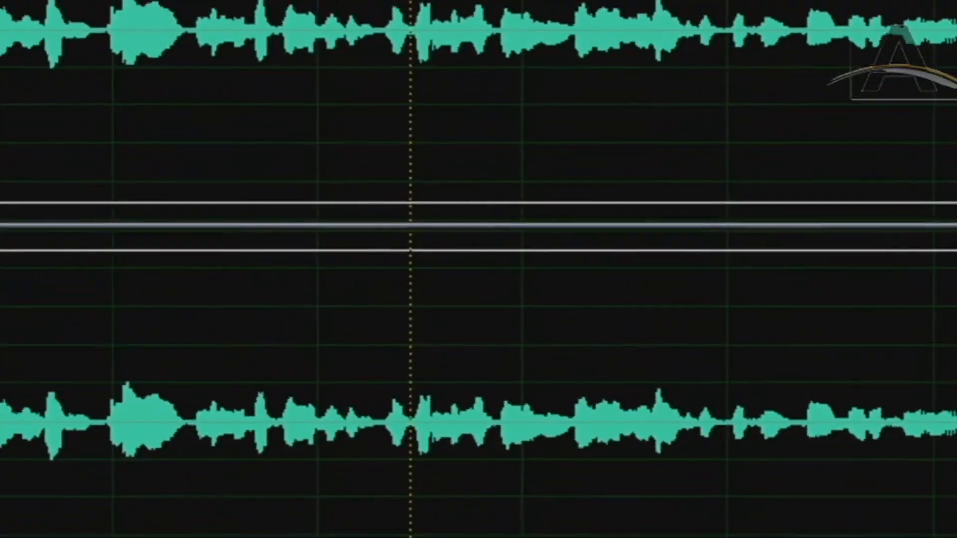
Change the display time format to SMPTE 30 fps, followed by SMPTE 24 fps (Film).
click(58, 17)
mouse_move(184, 257)
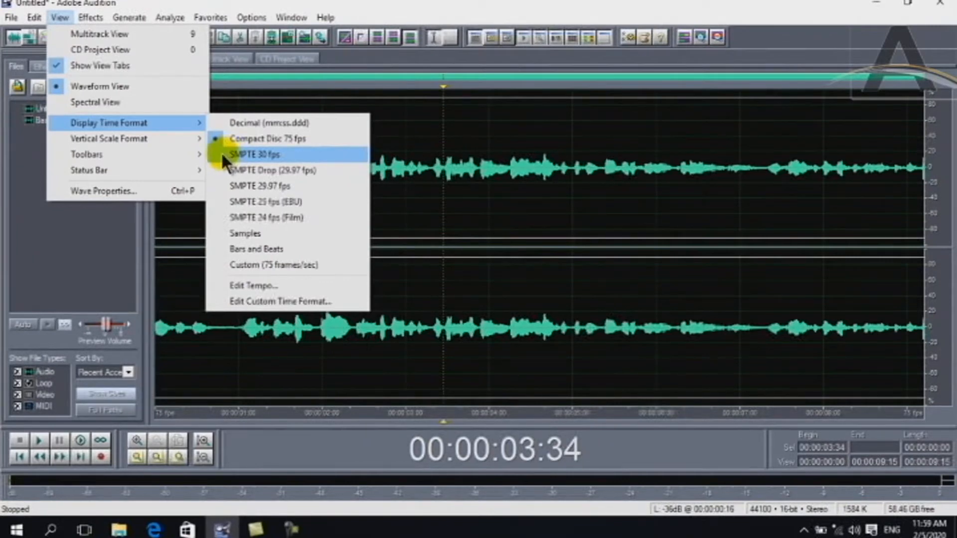
click(221, 153)
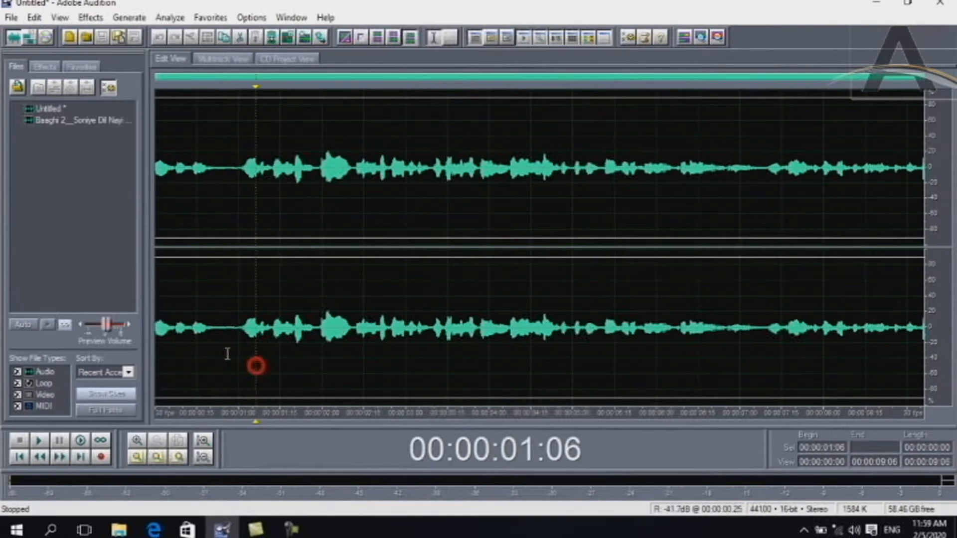
click(61, 17)
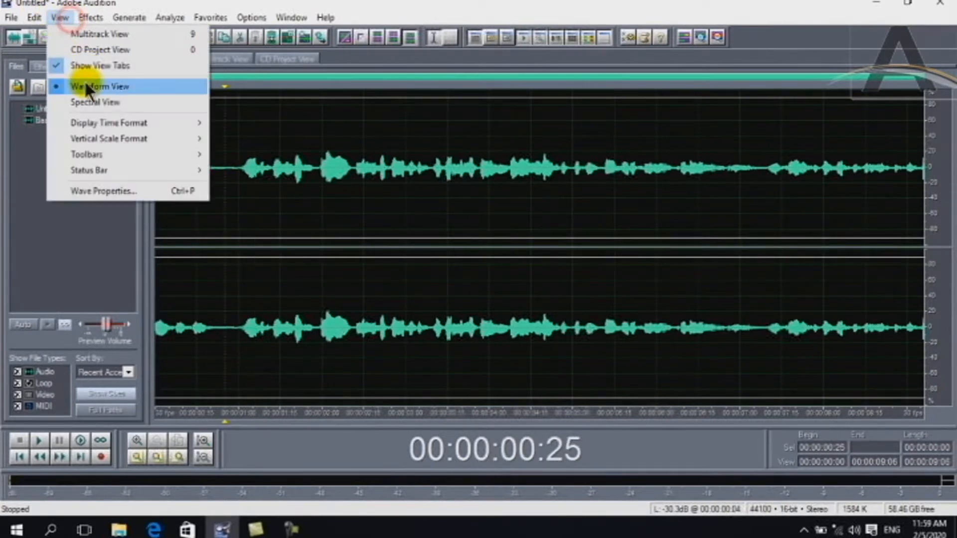
mouse_move(110, 122)
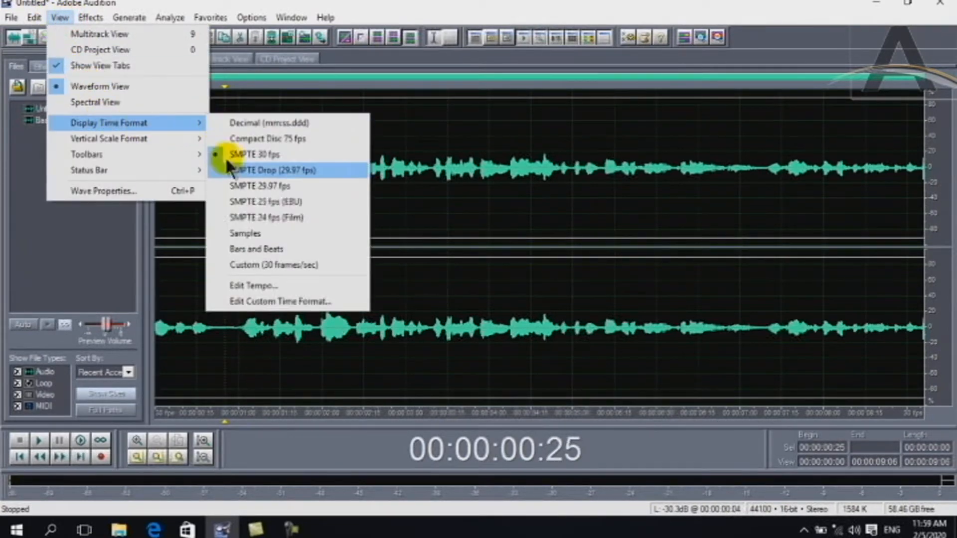
click(221, 218)
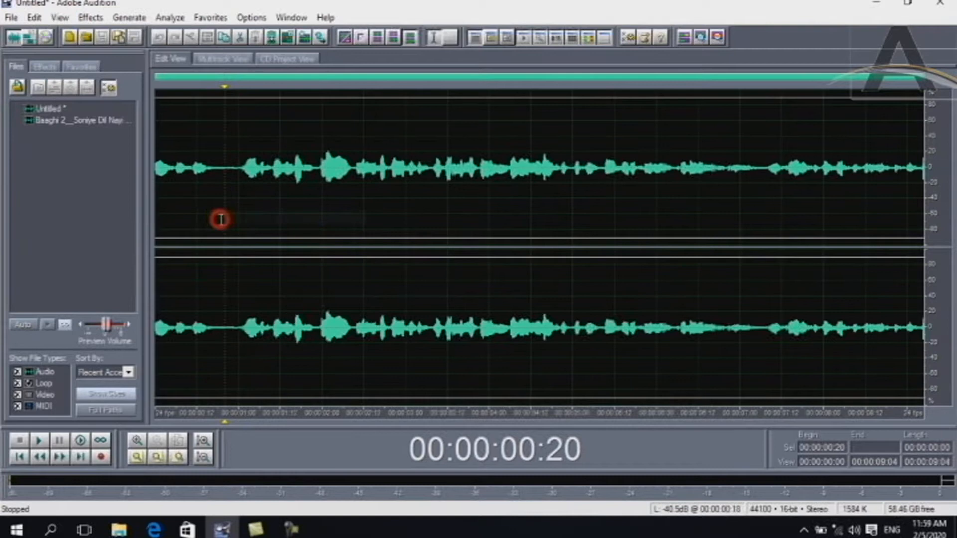
Switch the display time format to Bars and Beats, and return it to Decimal (mm:ss.ddd).
click(62, 17)
mouse_move(164, 125)
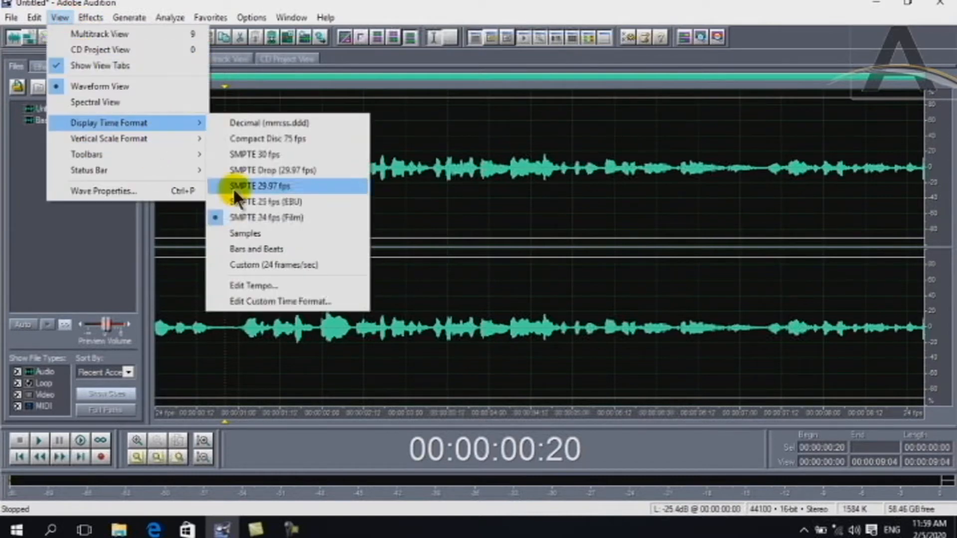
click(268, 251)
click(60, 17)
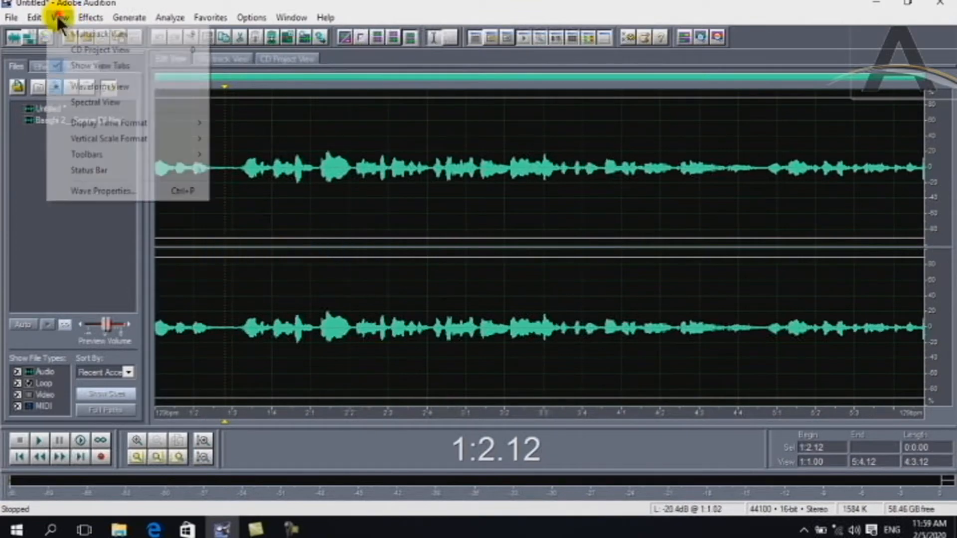
mouse_move(197, 121)
click(260, 122)
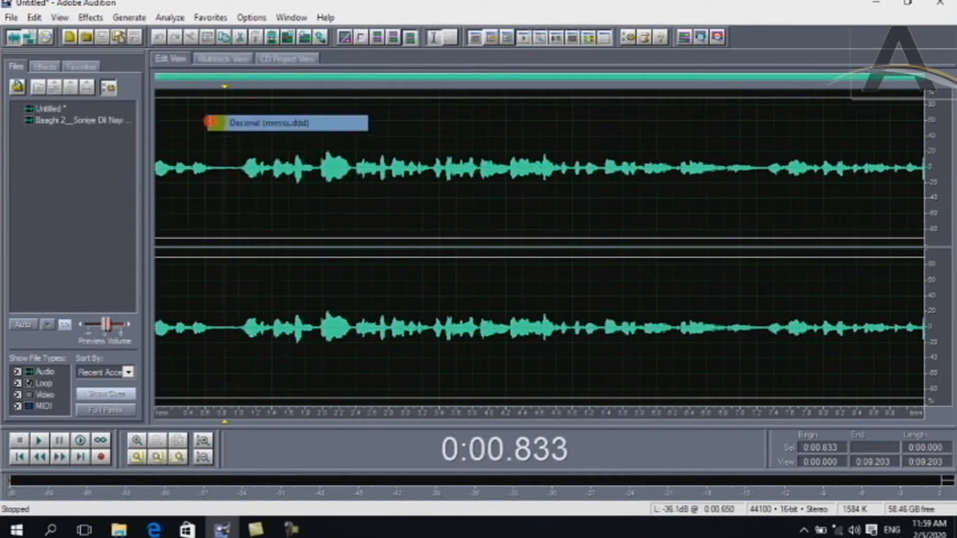
click(210, 117)
Shift the vertical percentage ruler of the waveform slightly so the zero line moves up in both channels.
click(60, 17)
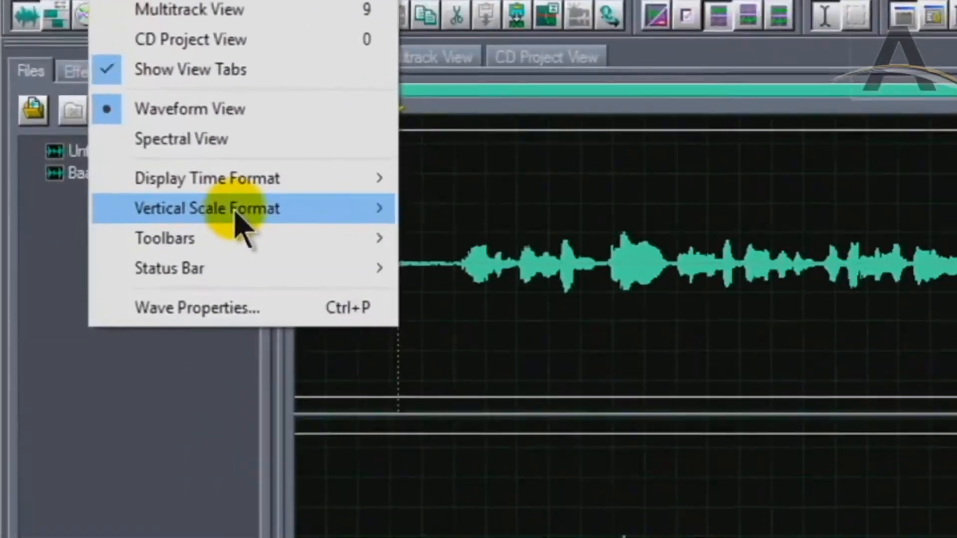
mouse_move(130, 144)
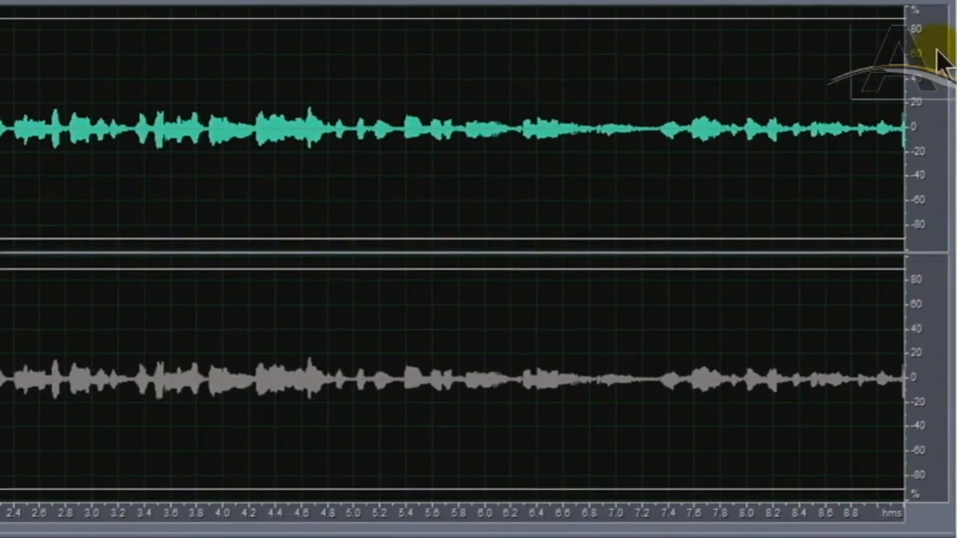
drag(937, 50, 947, 123)
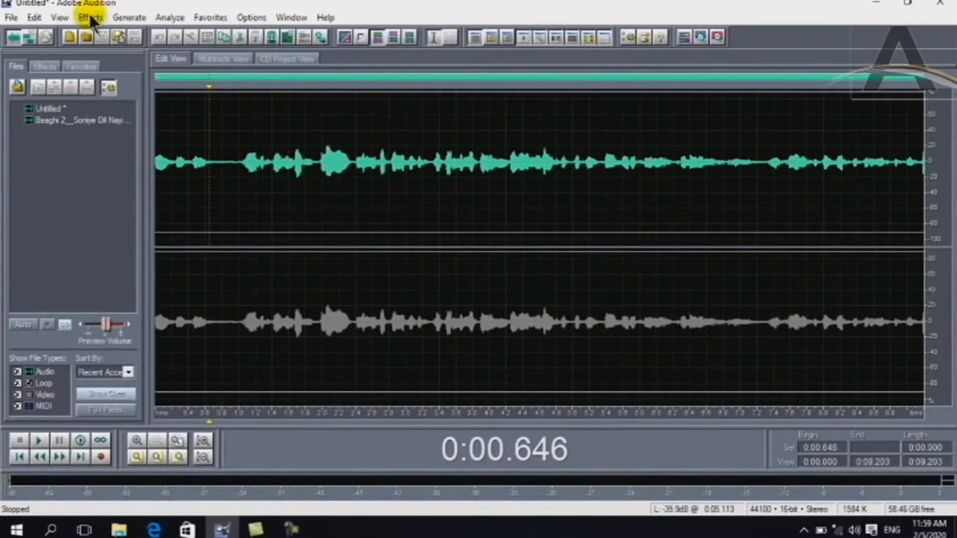
Set the vertical scale format to Sample Values and scroll the amplitude ruler until the zero line lies near the top of each channel.
click(62, 20)
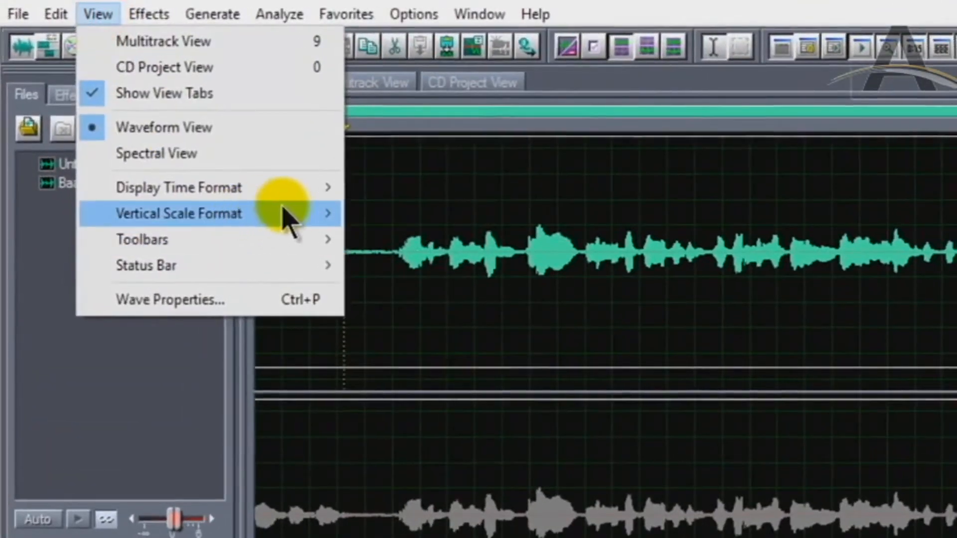
mouse_move(182, 138)
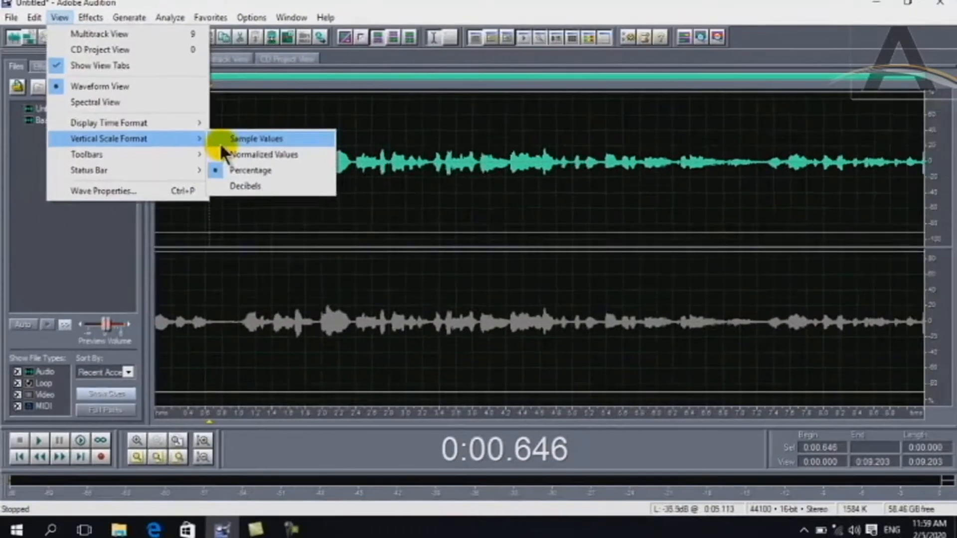
click(221, 142)
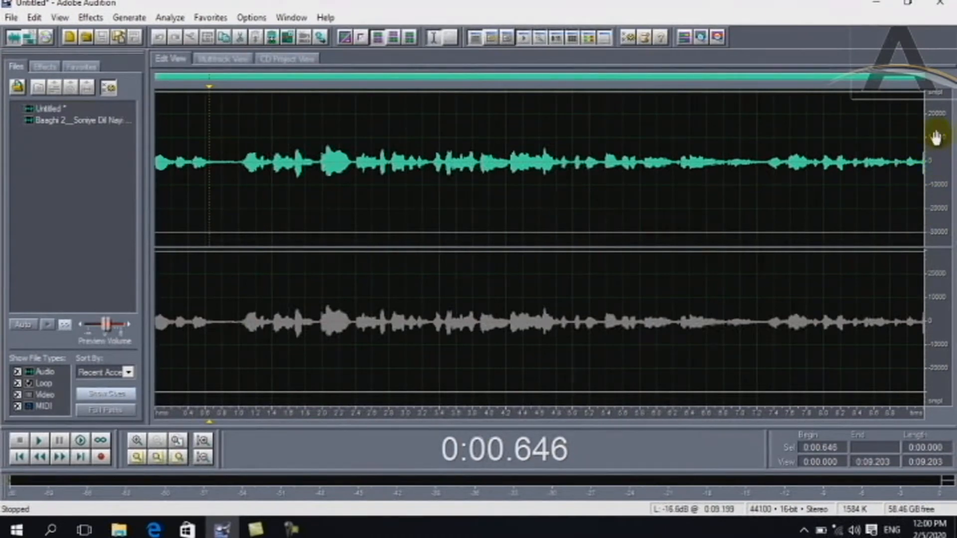
drag(936, 159, 937, 111)
mouse_move(935, 128)
mouse_down()
mouse_move(933, 102)
mouse_move(933, 143)
mouse_up()
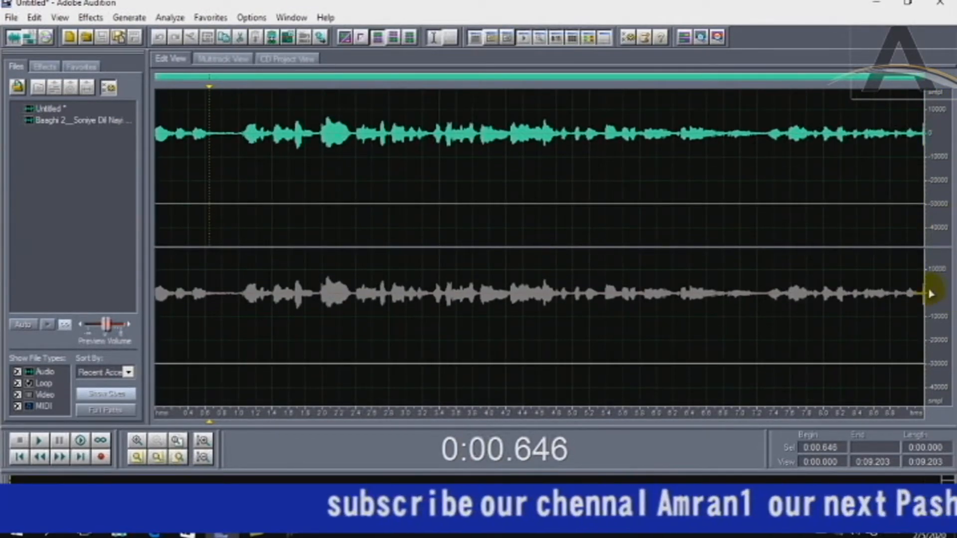
drag(933, 324, 940, 302)
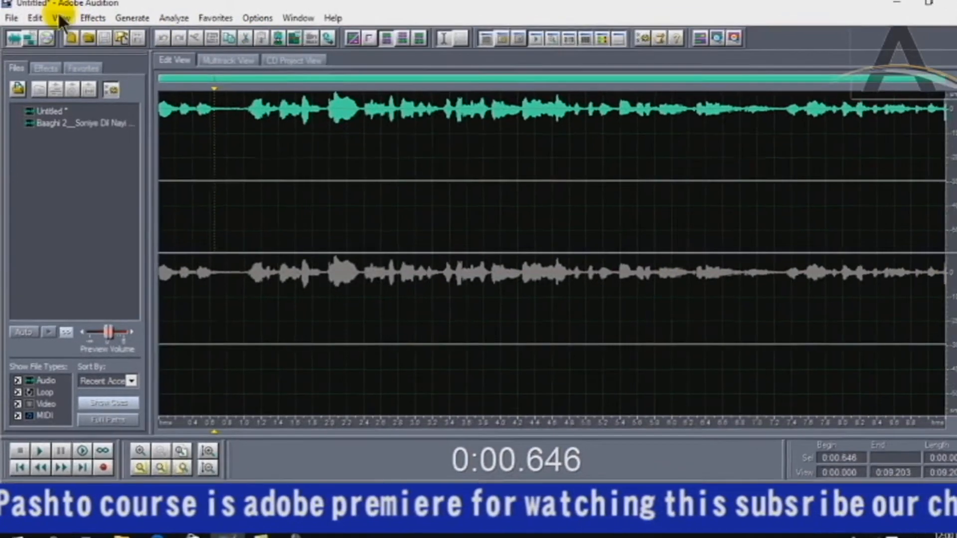
Set the vertical scale format to Normalized Values and place the cursor near the end of the recording, at about 0:09.017.
click(60, 18)
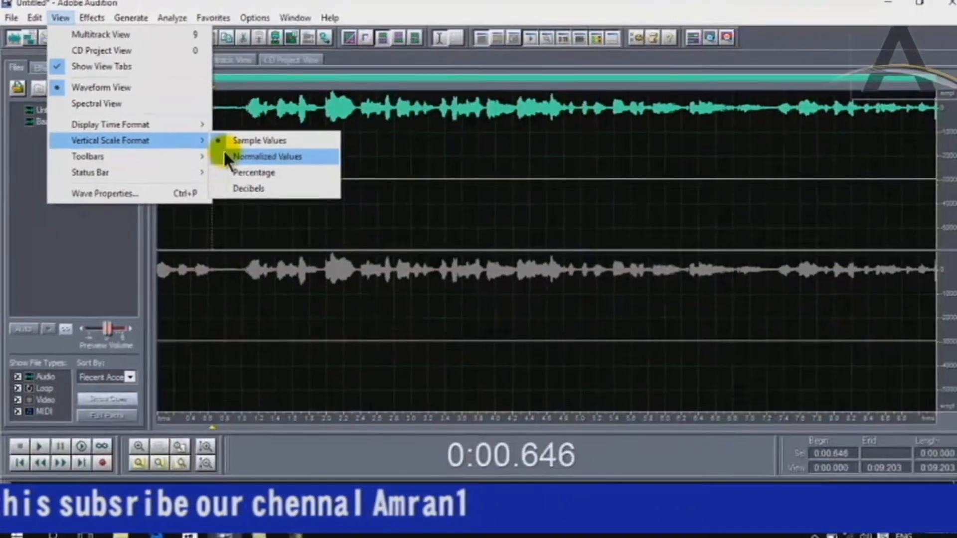
click(381, 256)
click(908, 268)
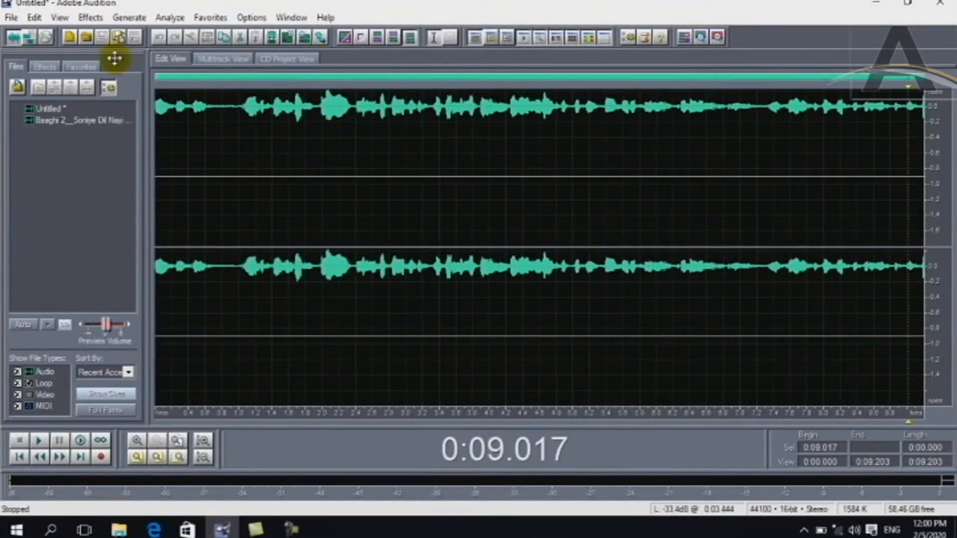
Set the vertical scale format of the waveform display to Percentage.
click(61, 18)
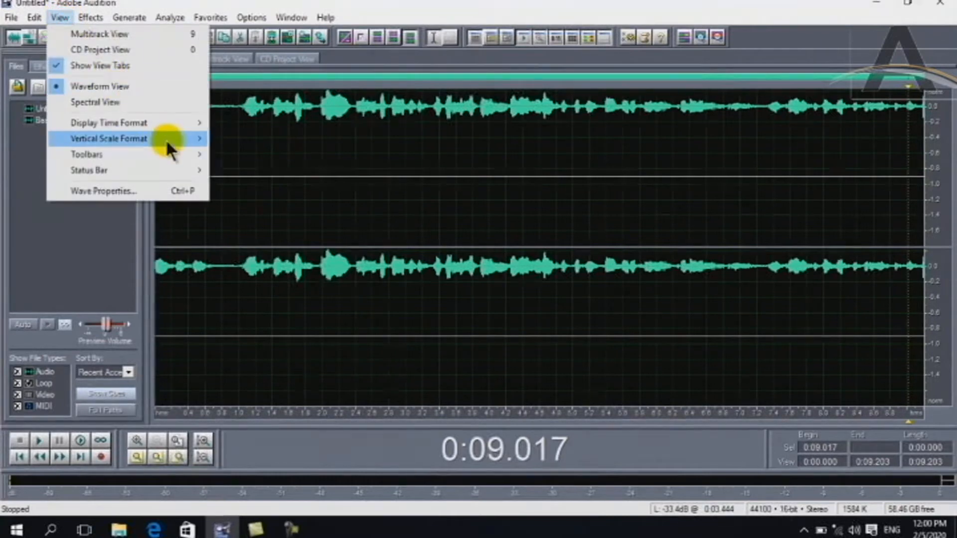
mouse_move(171, 142)
click(249, 172)
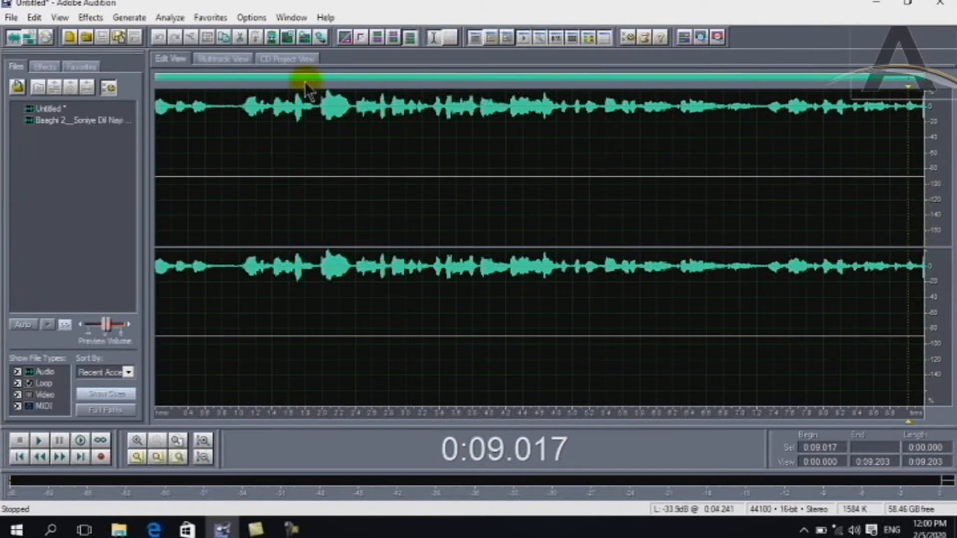
Set the vertical scale format to Decibels and scroll the amplitude ruler until the waveform is out of view.
click(59, 20)
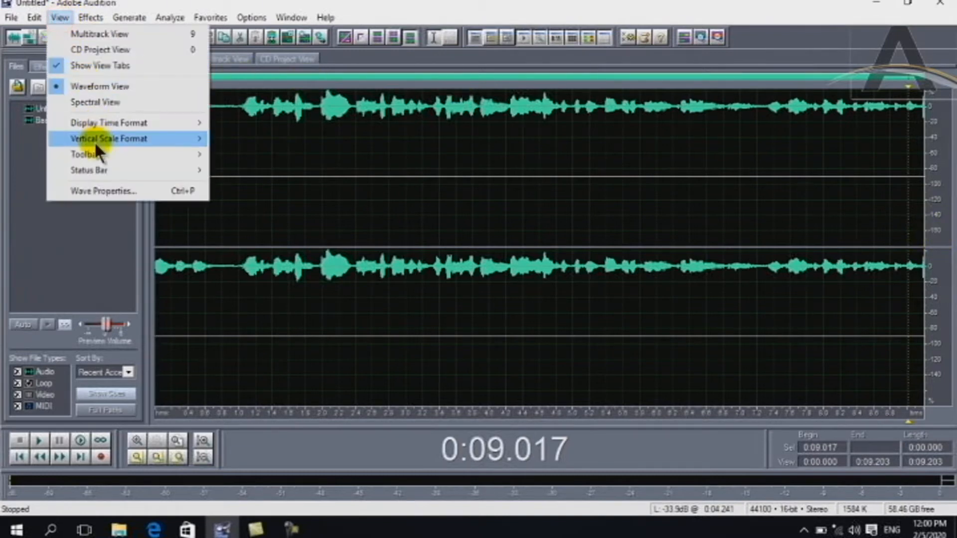
mouse_move(188, 140)
click(258, 187)
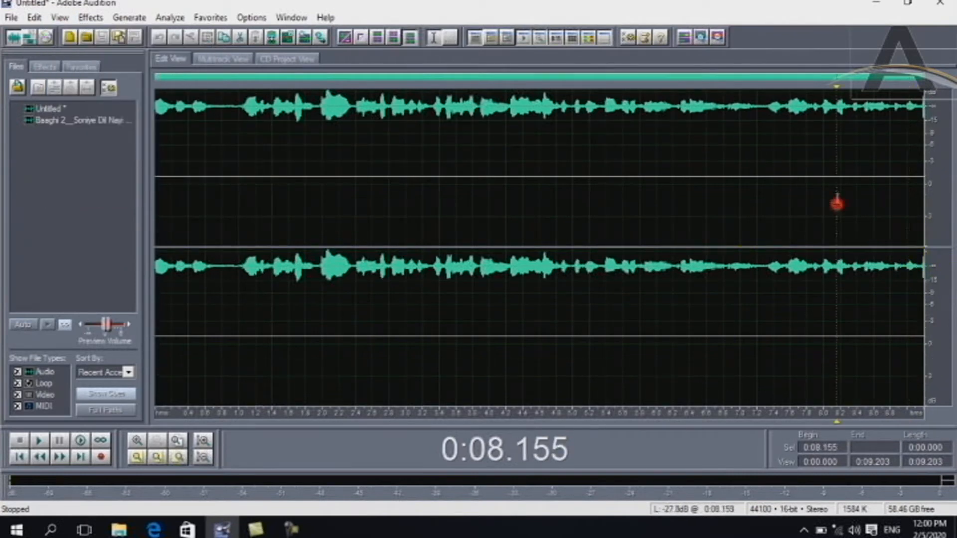
drag(931, 192, 913, 23)
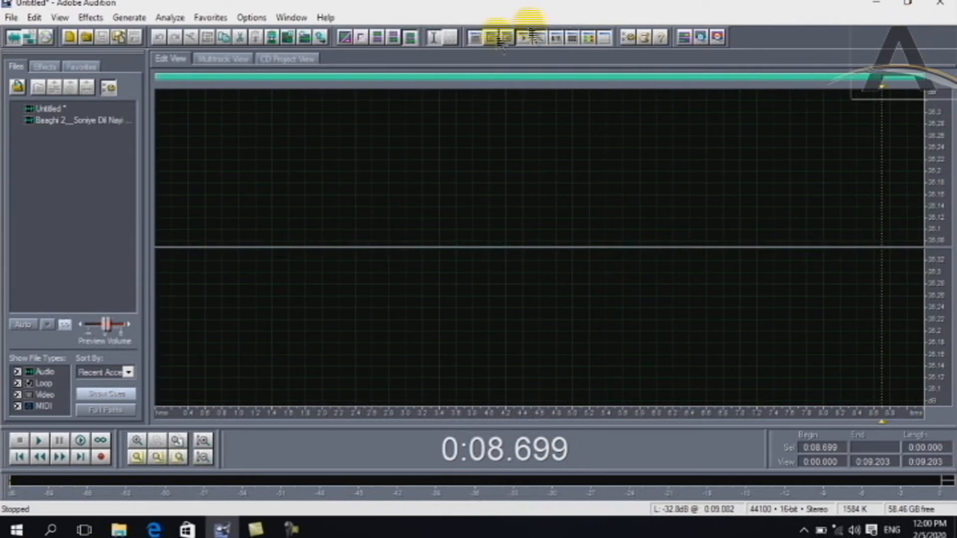
Select the Baaghi 2 song in the file list and set the vertical scale format to Normalized Values.
click(61, 18)
click(26, 121)
click(60, 17)
mouse_move(150, 137)
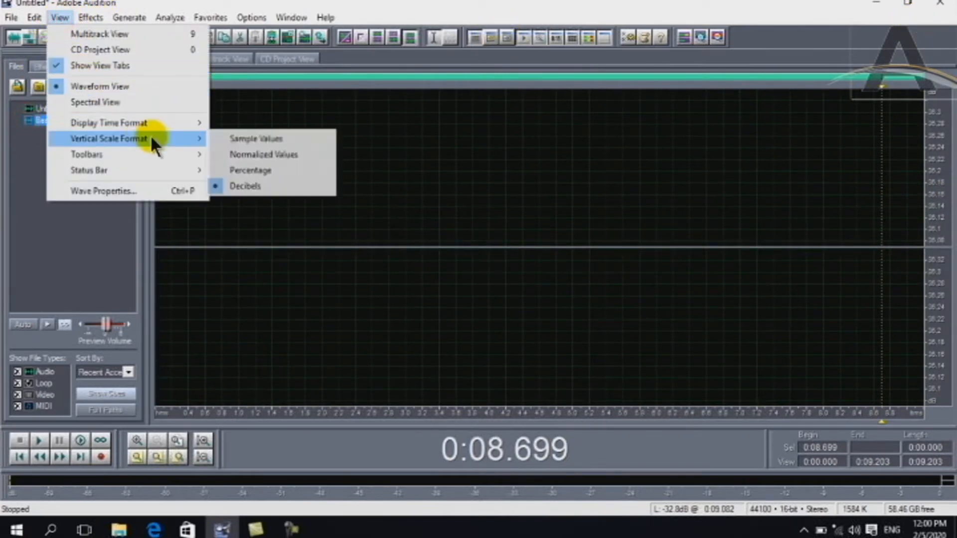
click(219, 152)
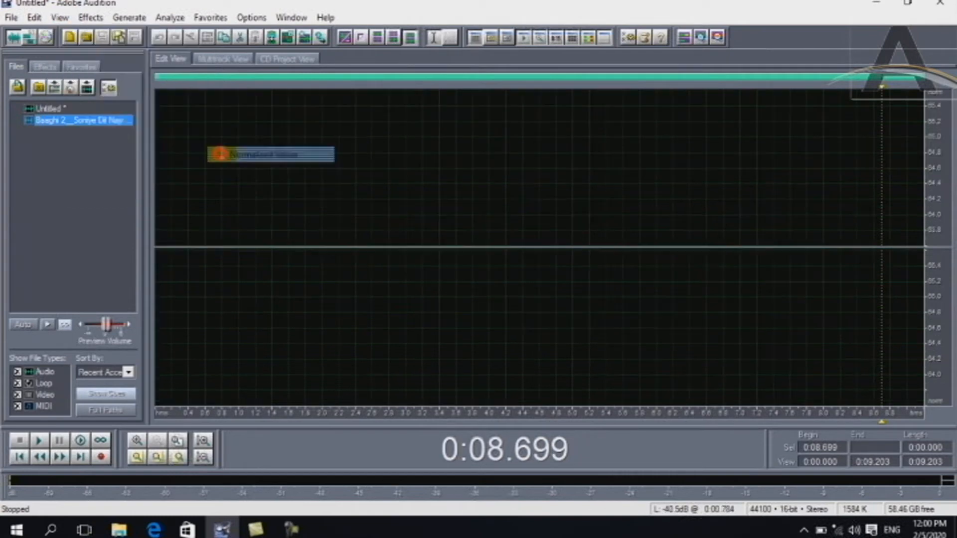
Set the vertical scale format of the waveform display to Sample Values.
click(61, 19)
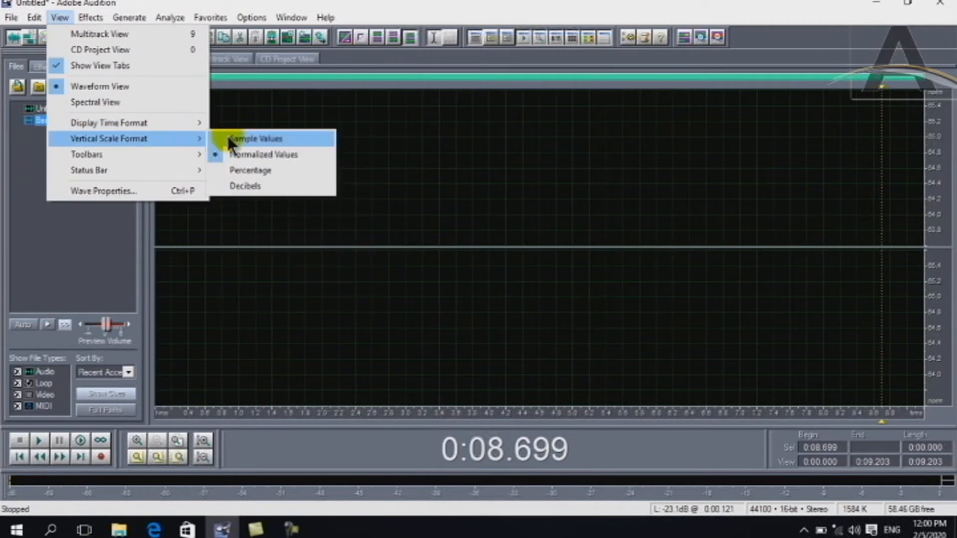
click(227, 134)
click(51, 19)
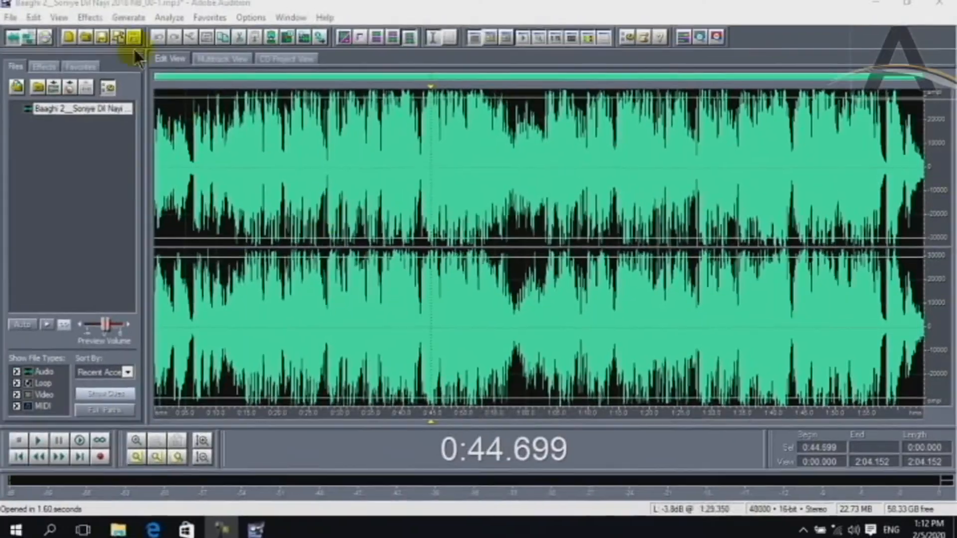
Hide the status bar and show it again.
click(57, 15)
mouse_move(139, 167)
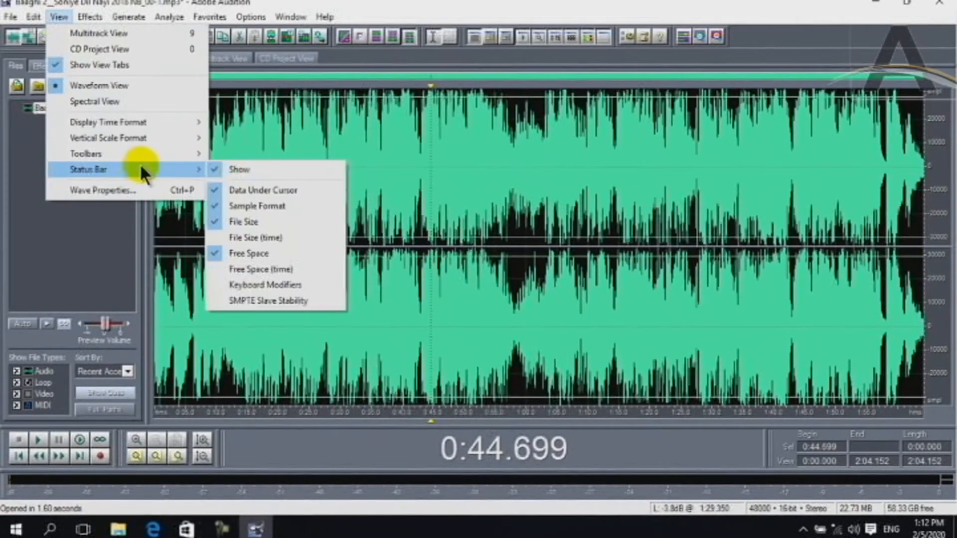
click(217, 170)
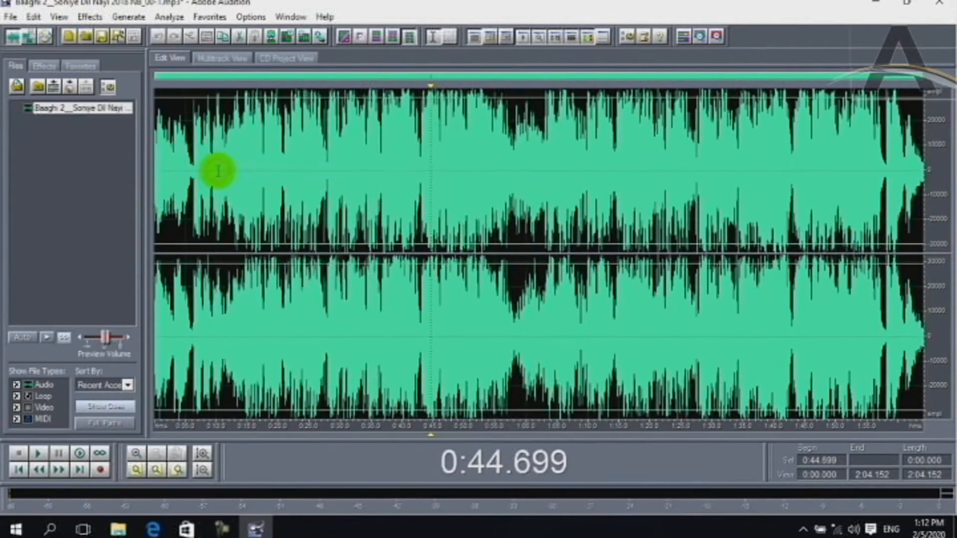
click(58, 16)
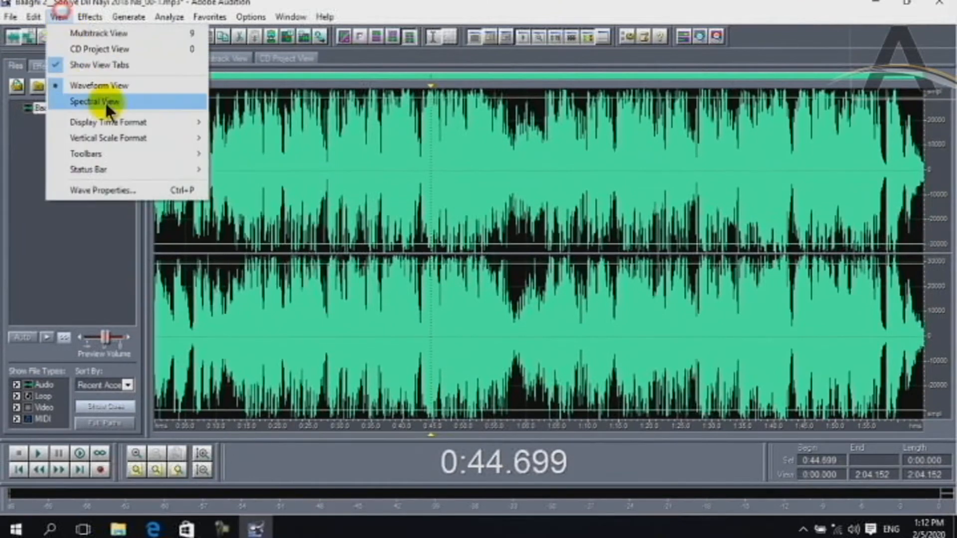
mouse_move(143, 170)
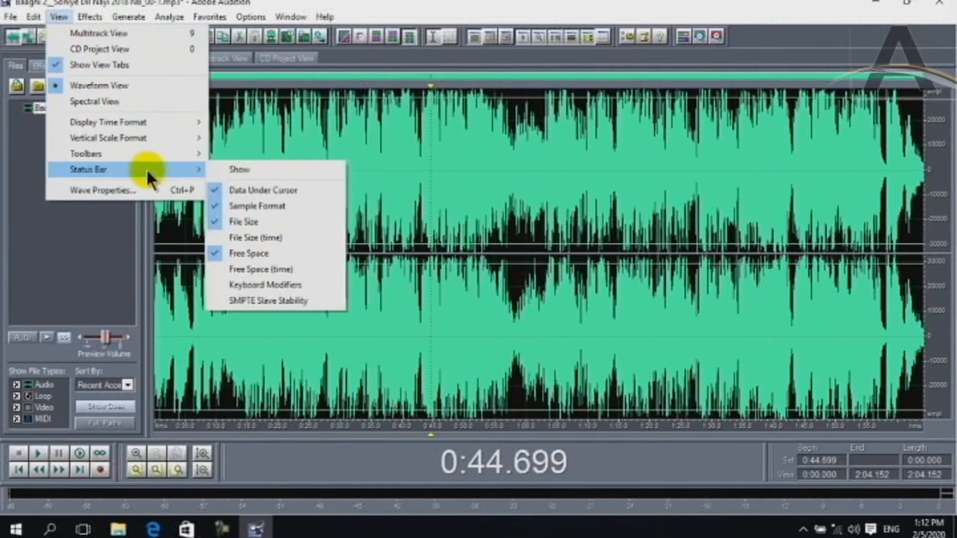
click(213, 171)
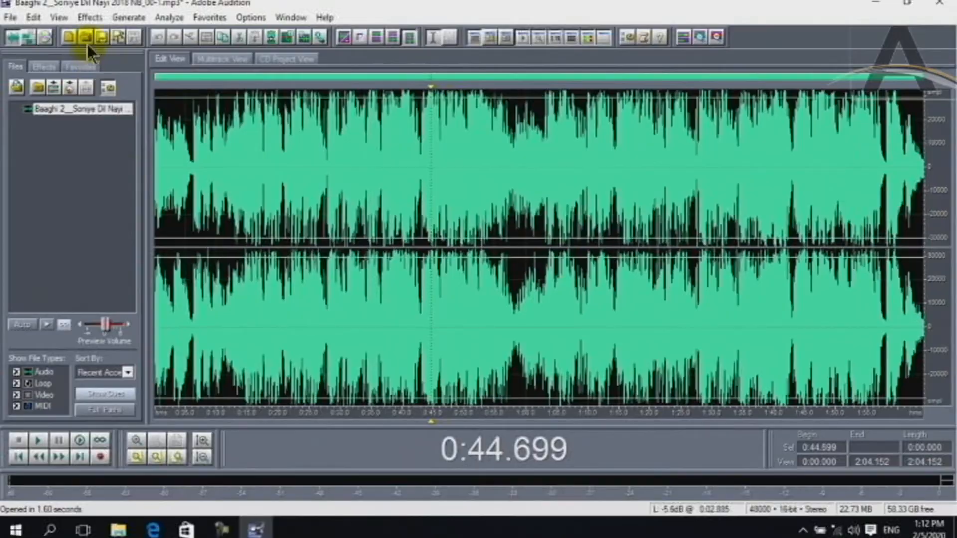
Turn off the Data Under Cursor readout in the status bar and turn it back on.
click(58, 17)
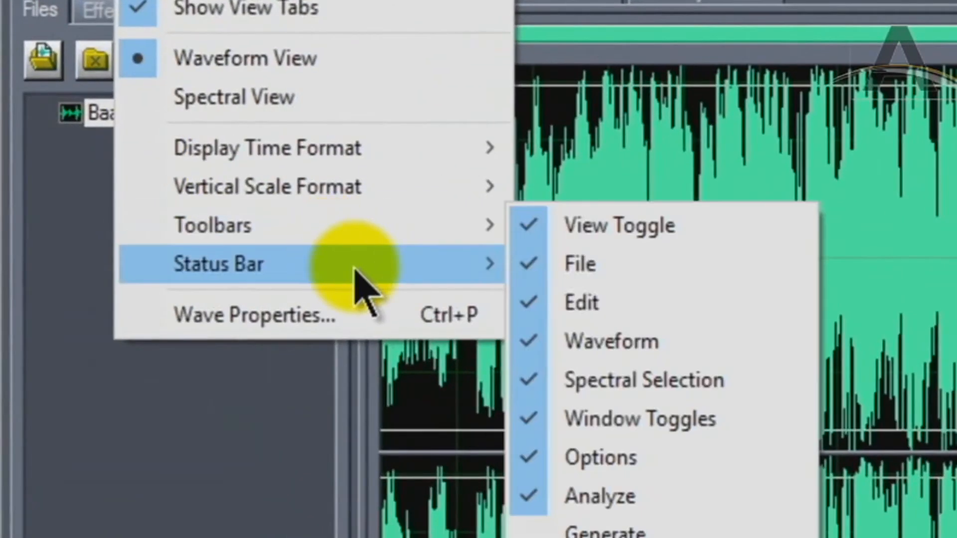
mouse_move(390, 273)
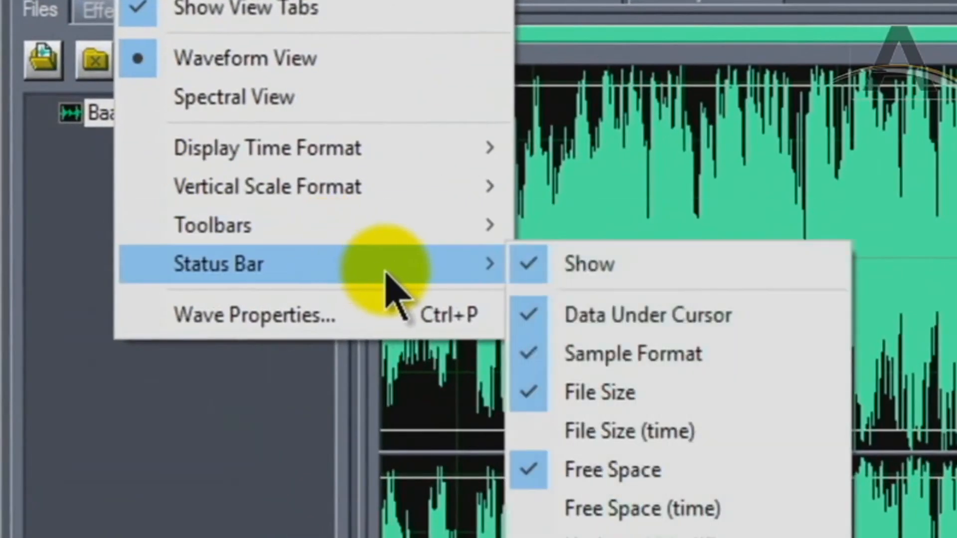
click(547, 305)
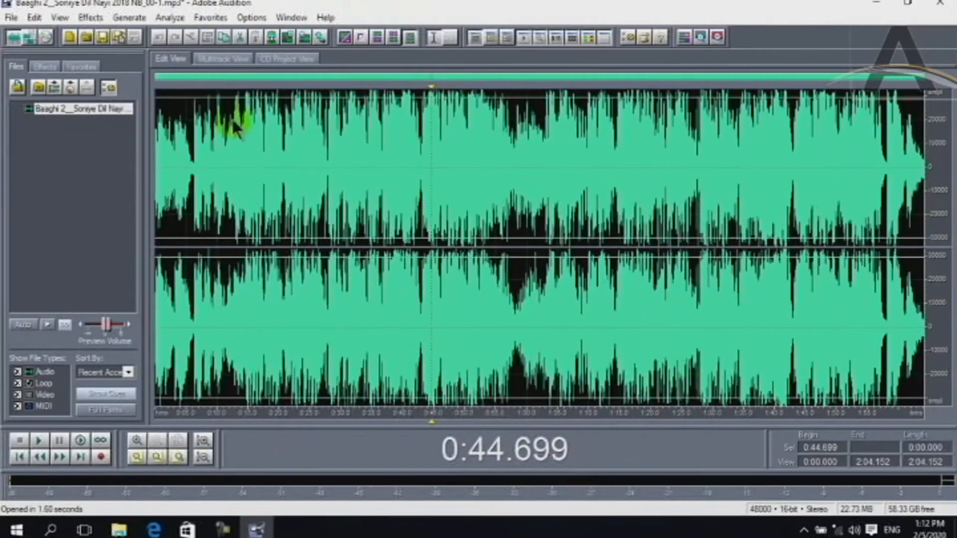
click(60, 18)
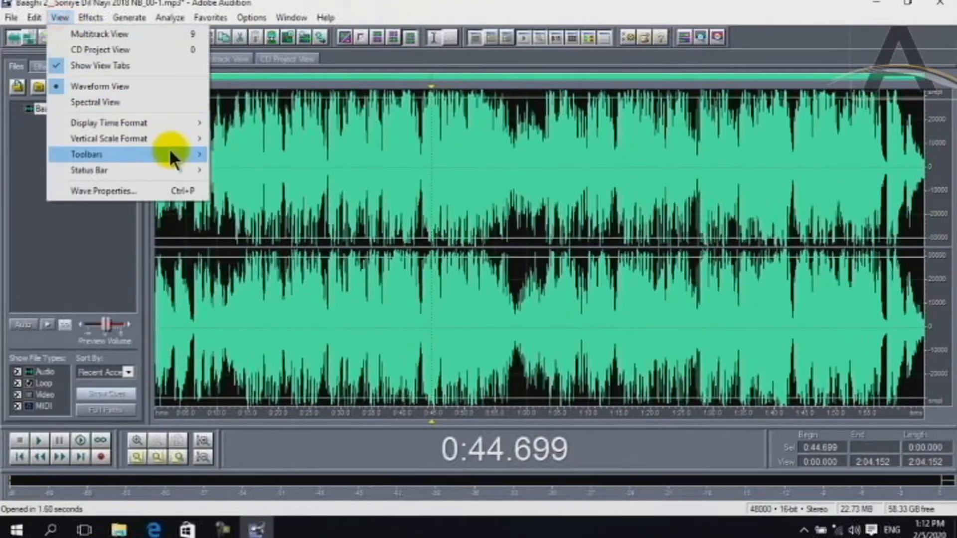
mouse_move(190, 170)
click(215, 188)
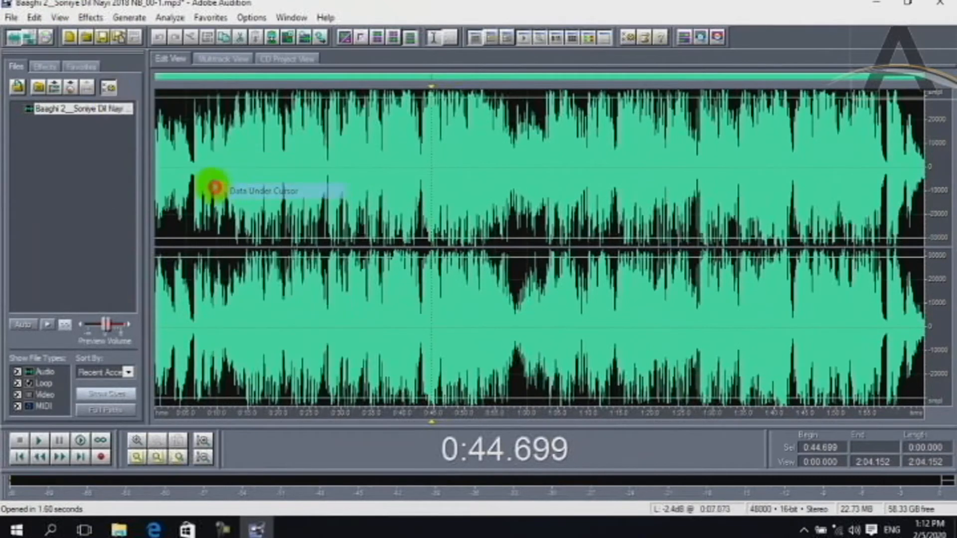
Turn off the Sample Format readout in the status bar and turn it back on.
click(56, 18)
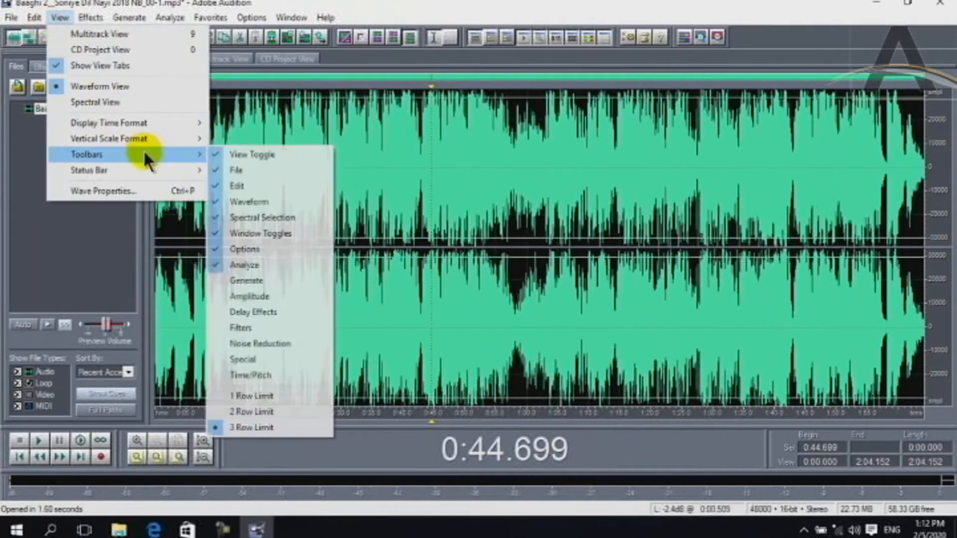
mouse_move(178, 172)
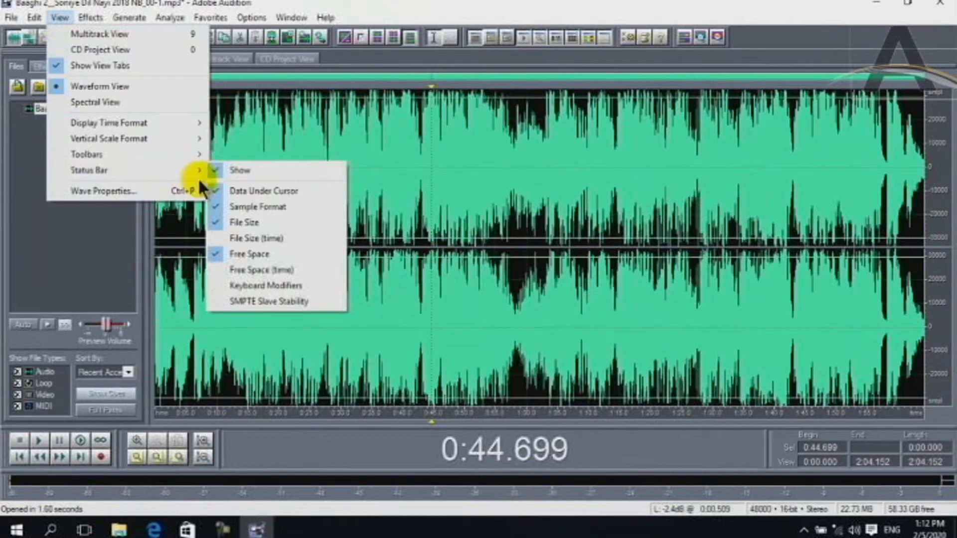
click(215, 207)
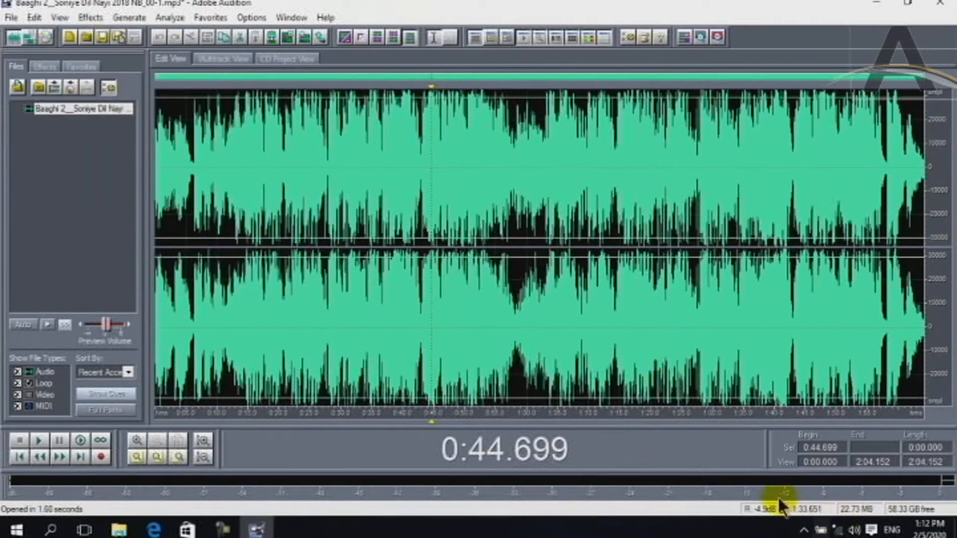
click(60, 19)
mouse_move(153, 154)
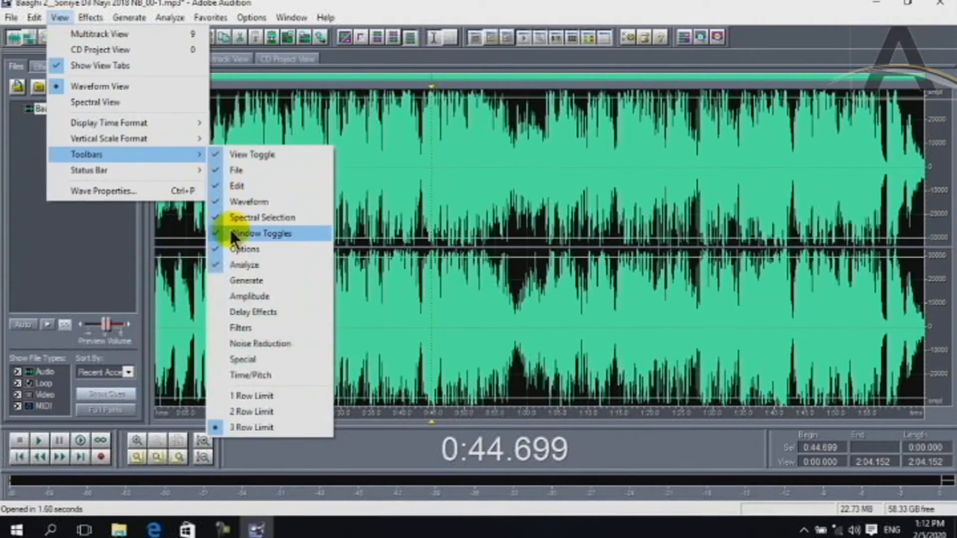
mouse_move(207, 170)
click(243, 206)
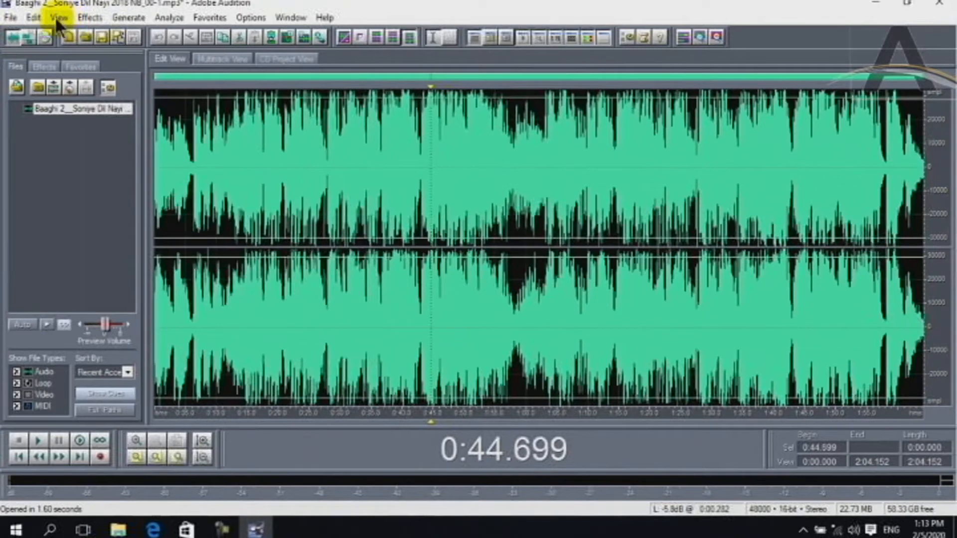
Open the wave properties of the Baaghi 2 song and look over its text fields, including Name and Genre.
click(56, 16)
mouse_move(165, 170)
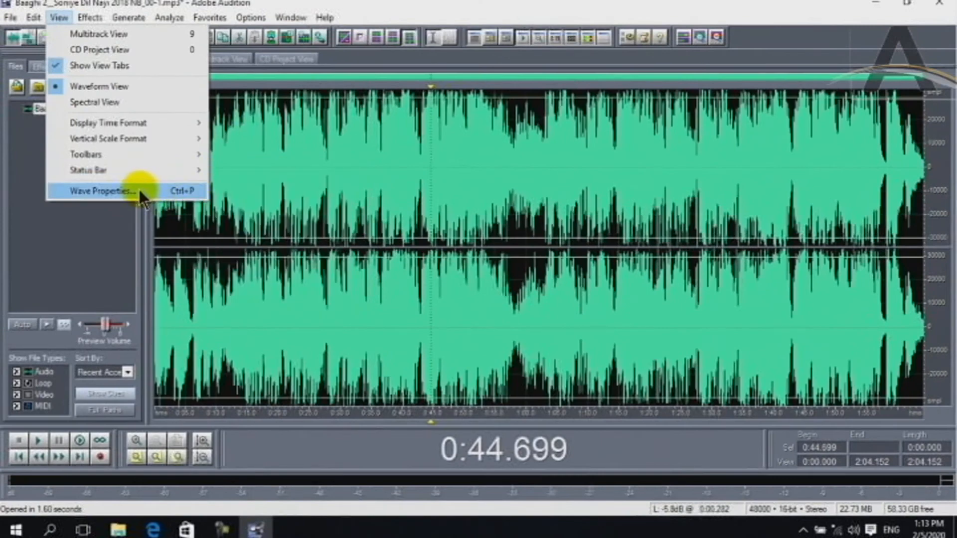
click(138, 190)
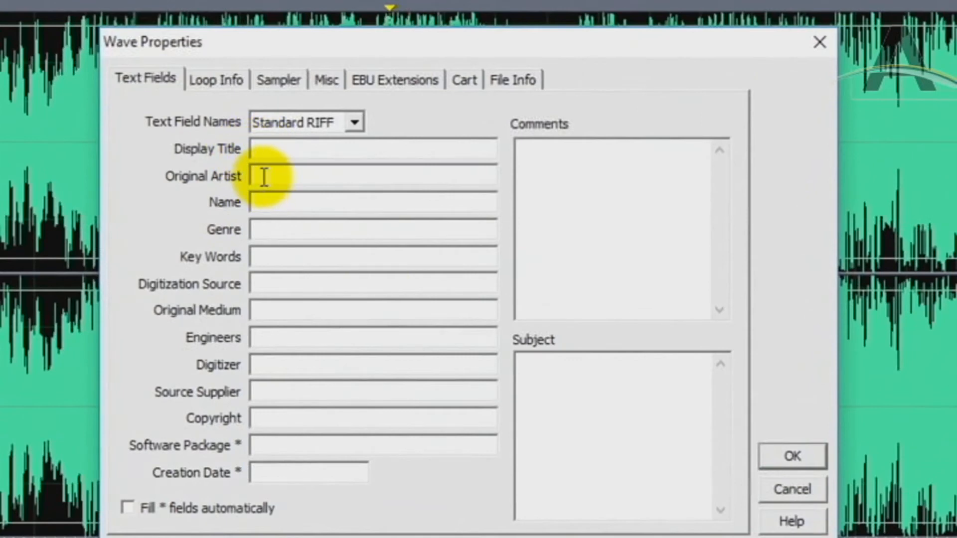
click(262, 202)
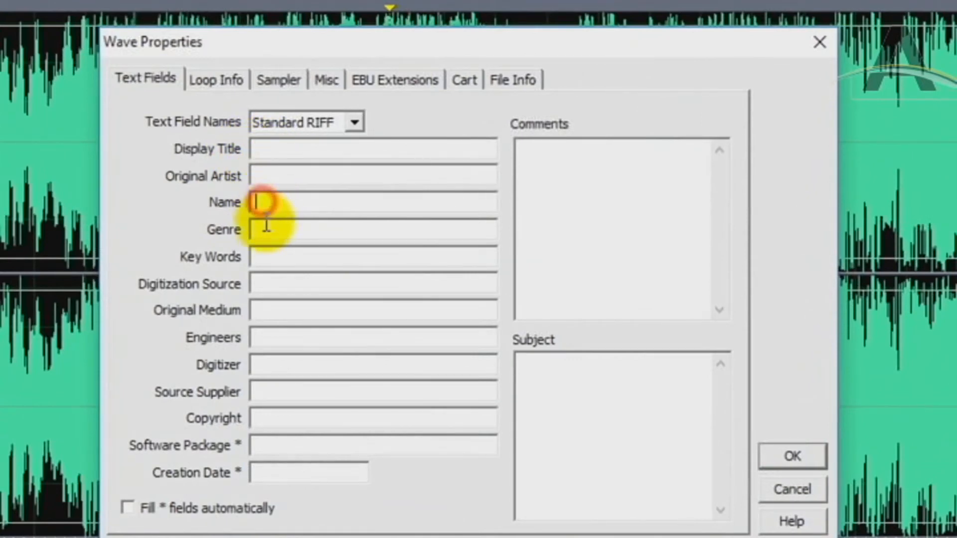
click(264, 230)
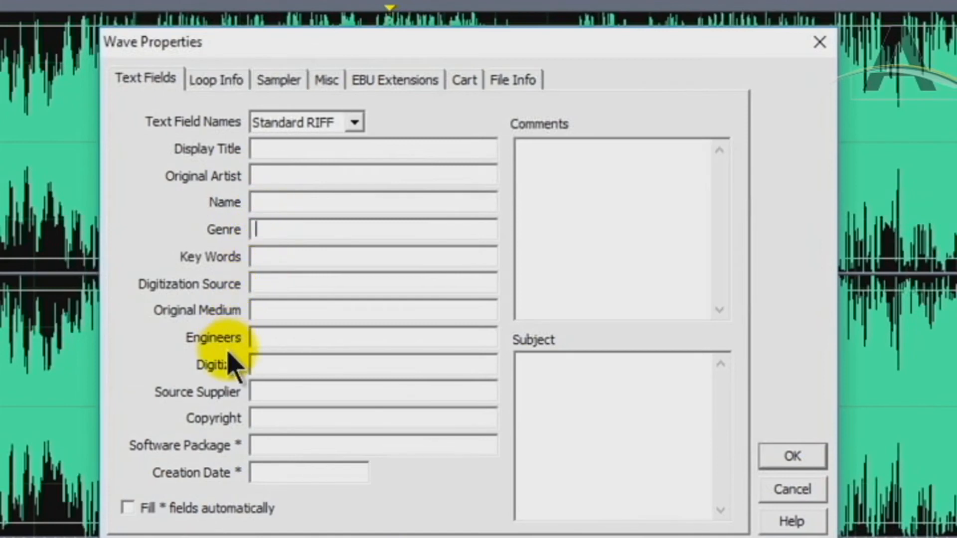
Review the loop, sampler, EBU extensions, cart and file information in the wave properties.
click(237, 85)
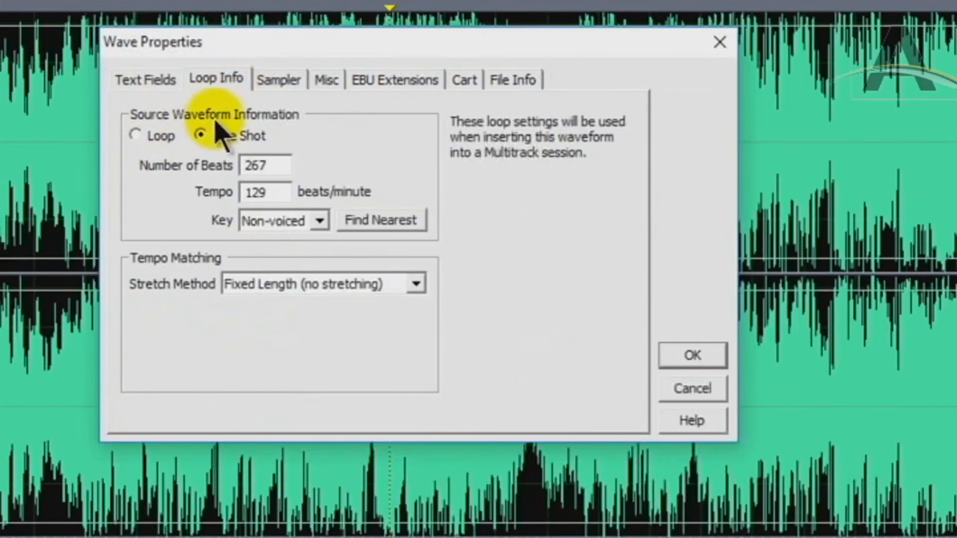
click(277, 81)
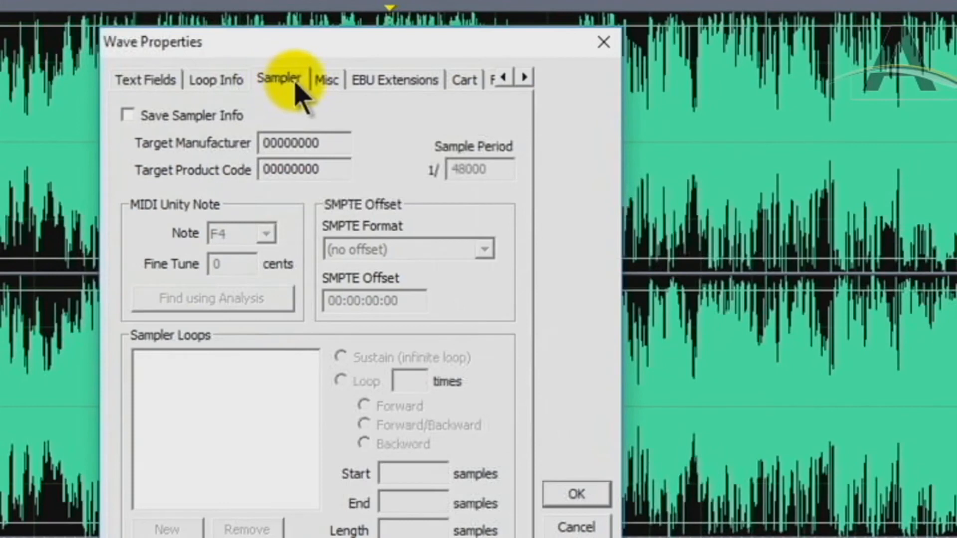
click(392, 80)
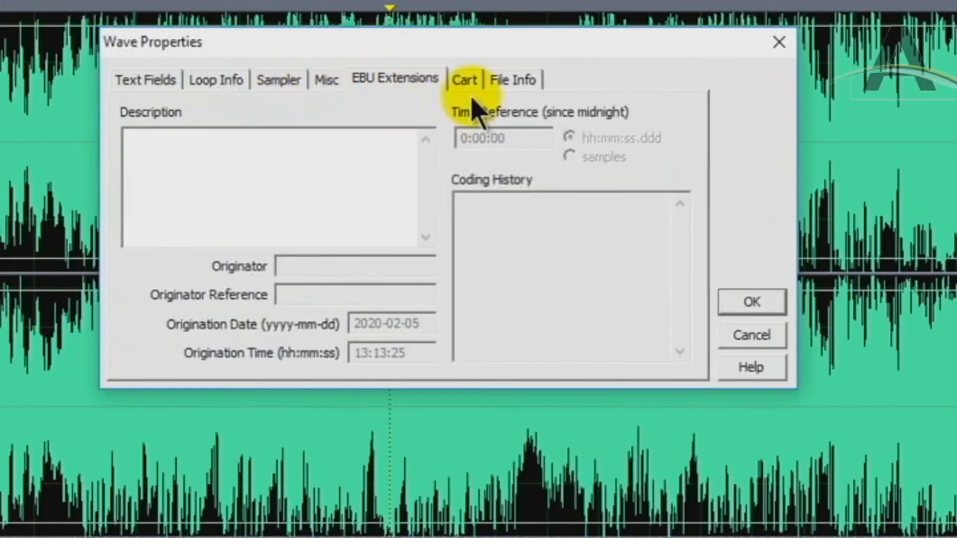
click(466, 81)
click(509, 79)
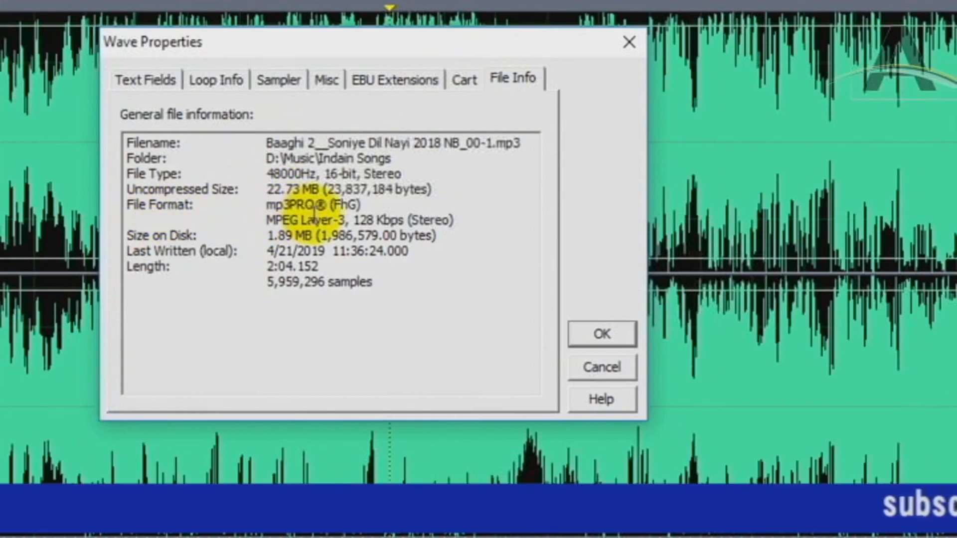
Examine the file format and size on disk in the file information, and close the wave properties.
mouse_move(316, 204)
mouse_down()
mouse_move(339, 193)
mouse_move(332, 206)
mouse_up()
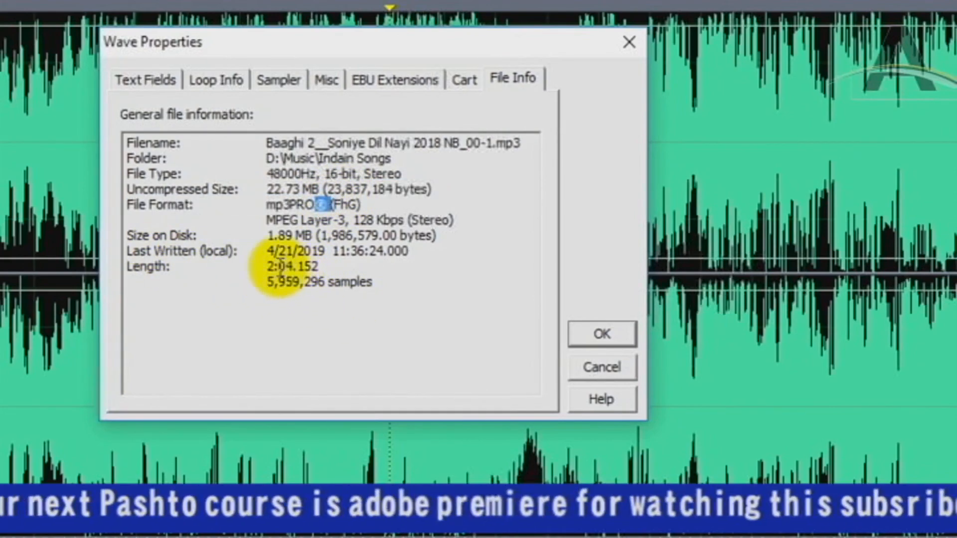
drag(269, 235, 311, 238)
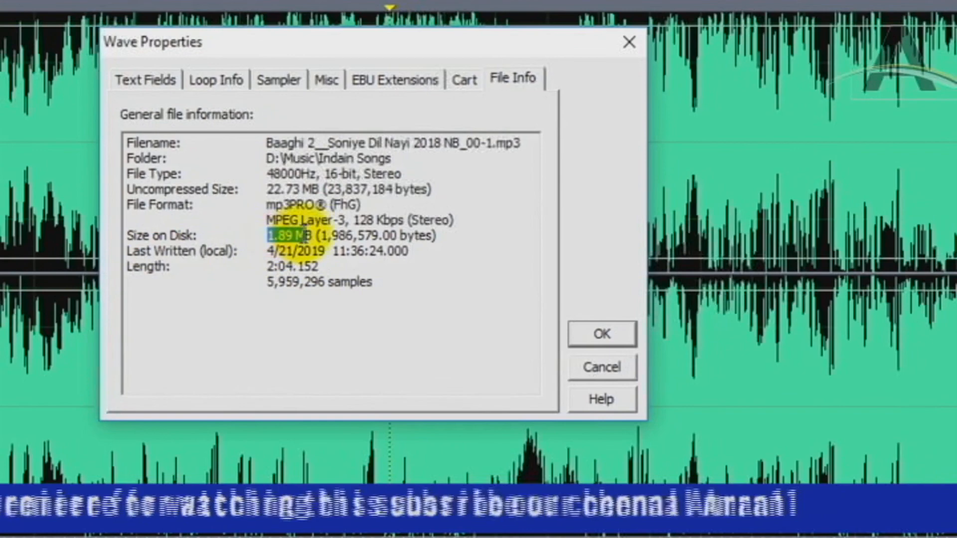
click(486, 319)
click(582, 339)
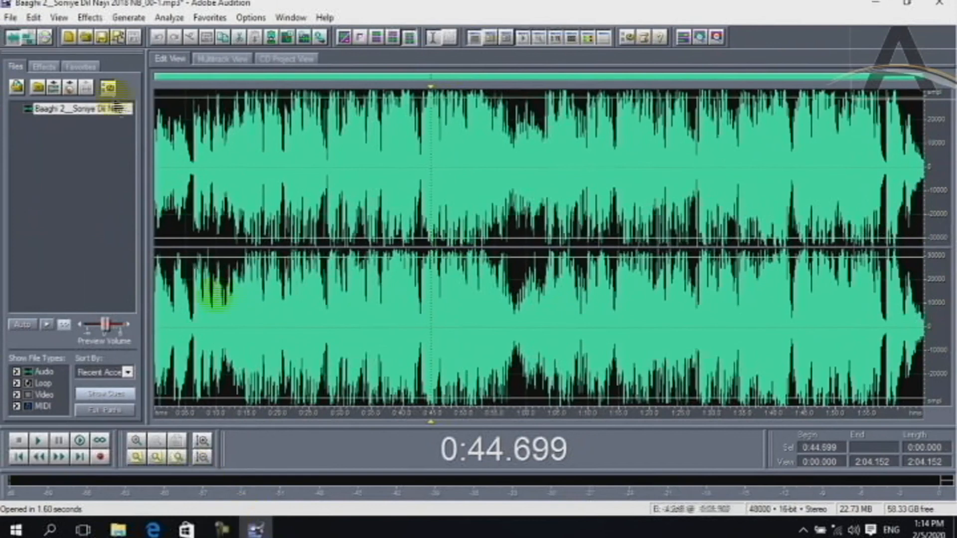
click(86, 18)
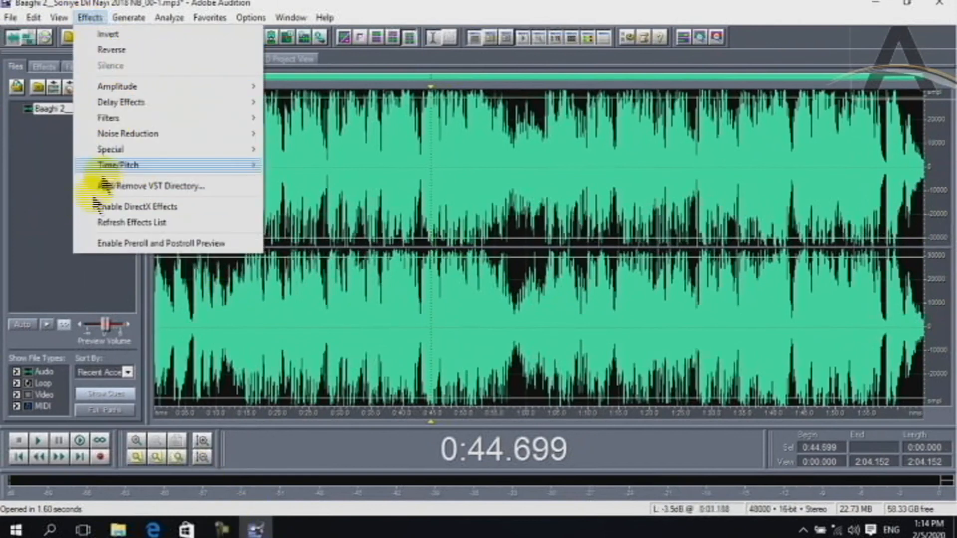
click(51, 160)
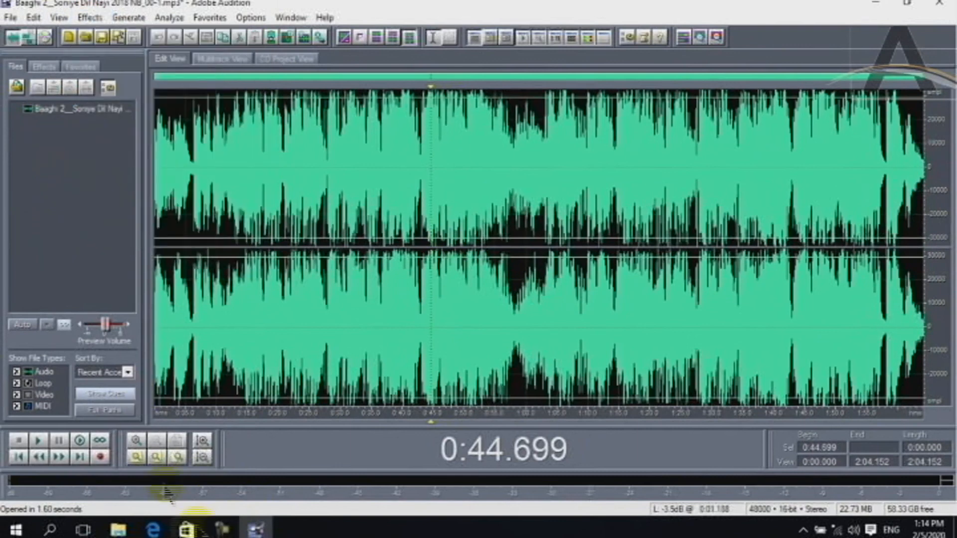
mouse_move(215, 531)
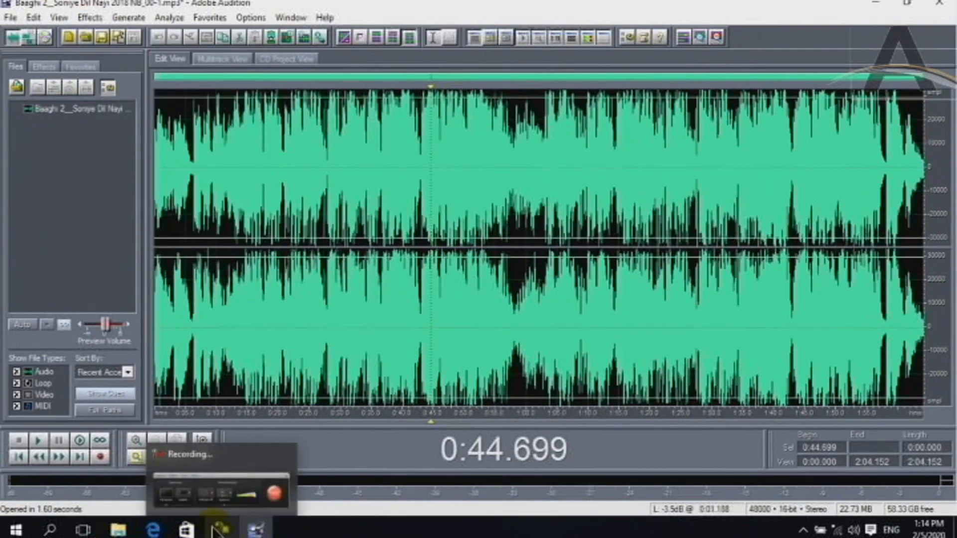
click(217, 529)
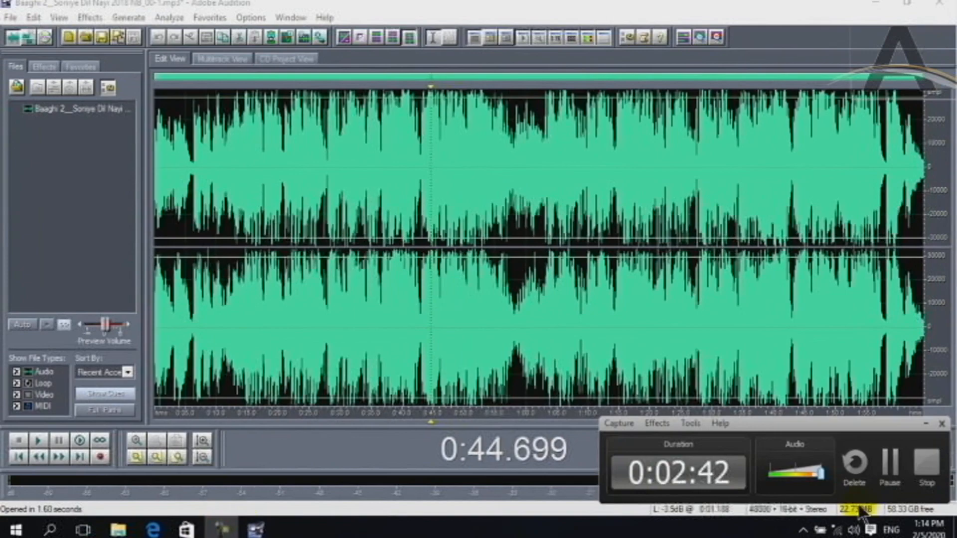